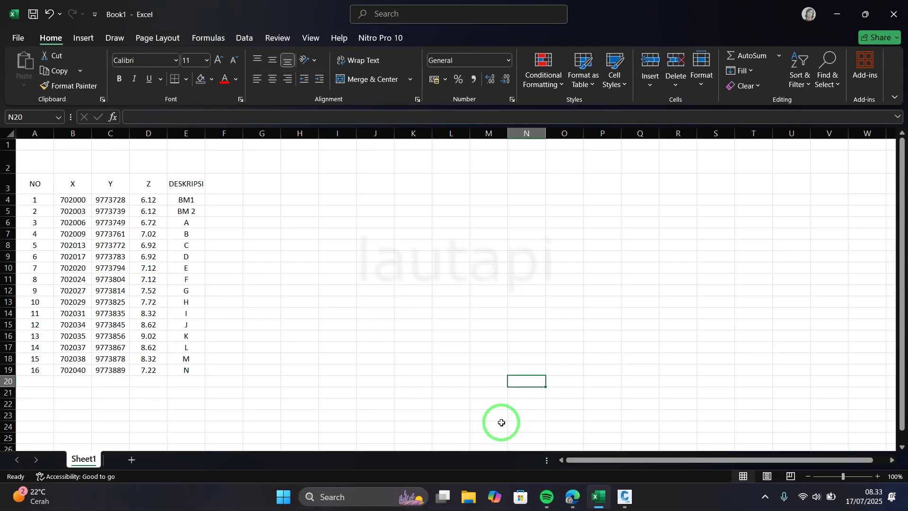
Review the point table's header row and the point numbers in the NO column.
mouse_move(35, 183)
mouse_down()
mouse_move(198, 186)
mouse_move(169, 369)
mouse_up()
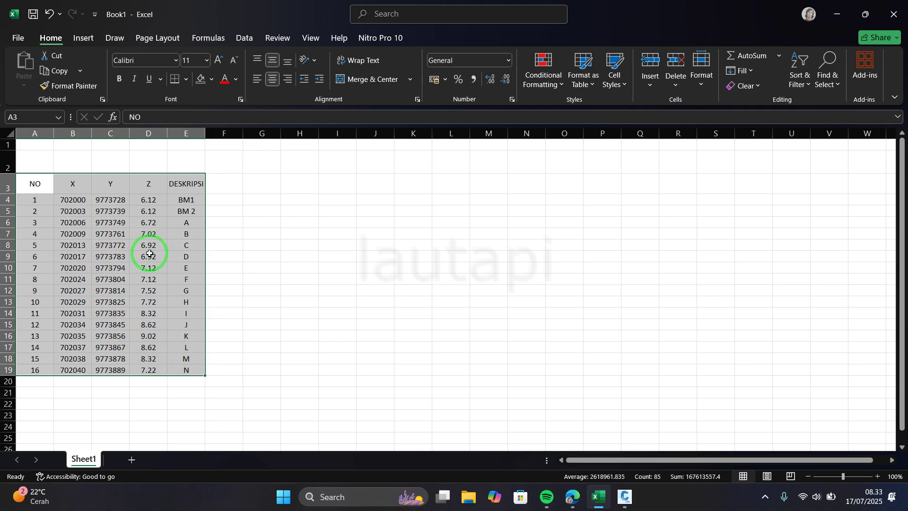
click(252, 291)
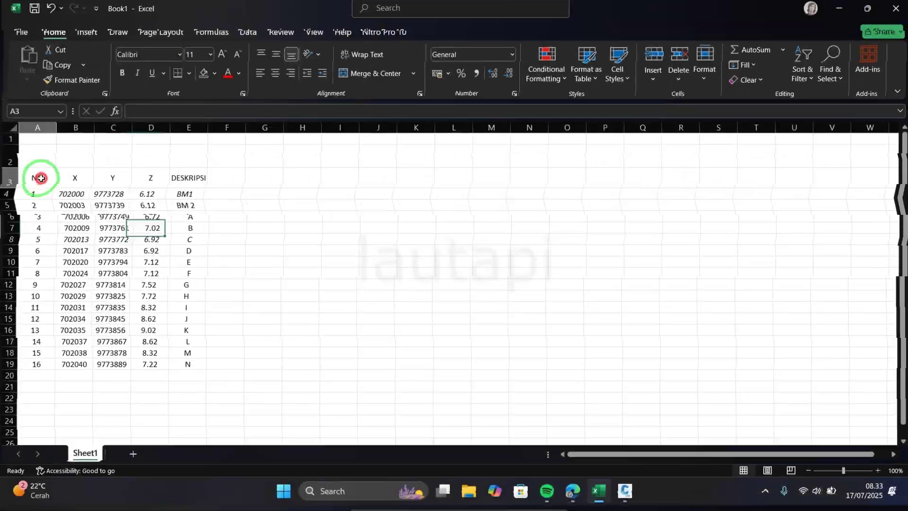
drag(42, 178, 192, 185)
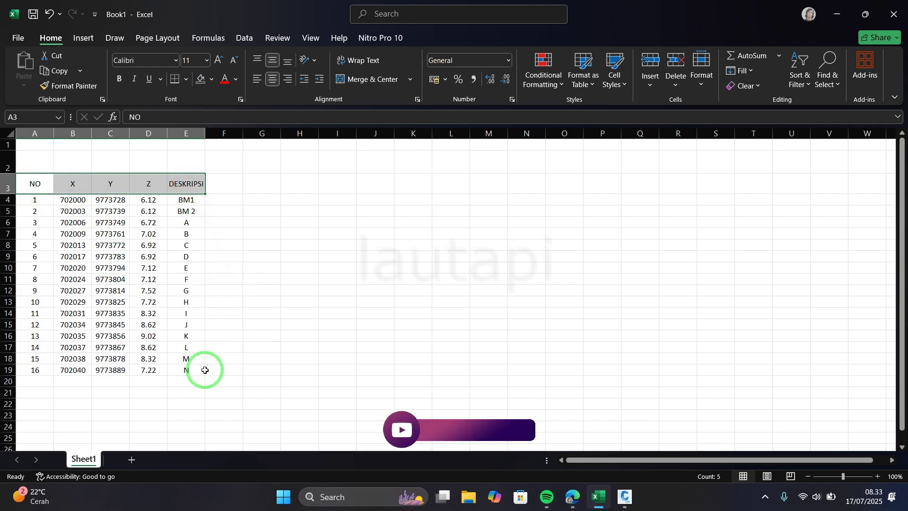
click(266, 347)
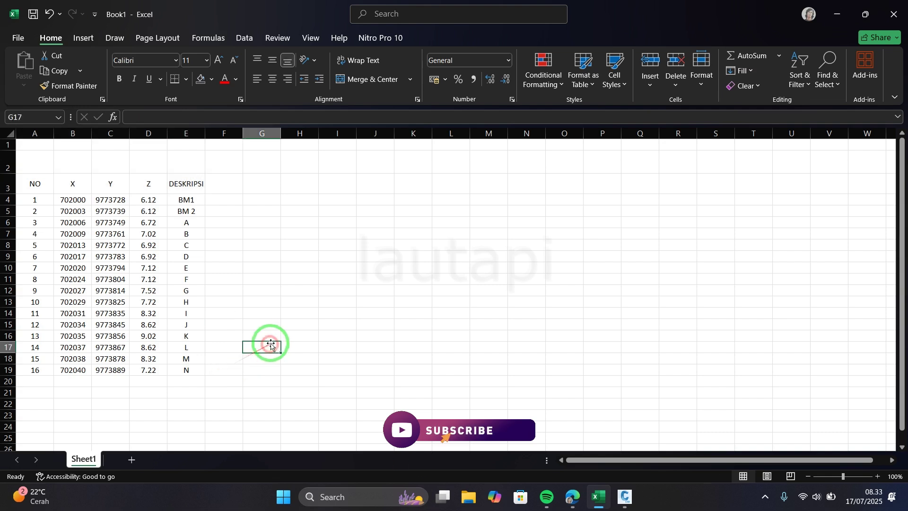
click(324, 313)
click(35, 186)
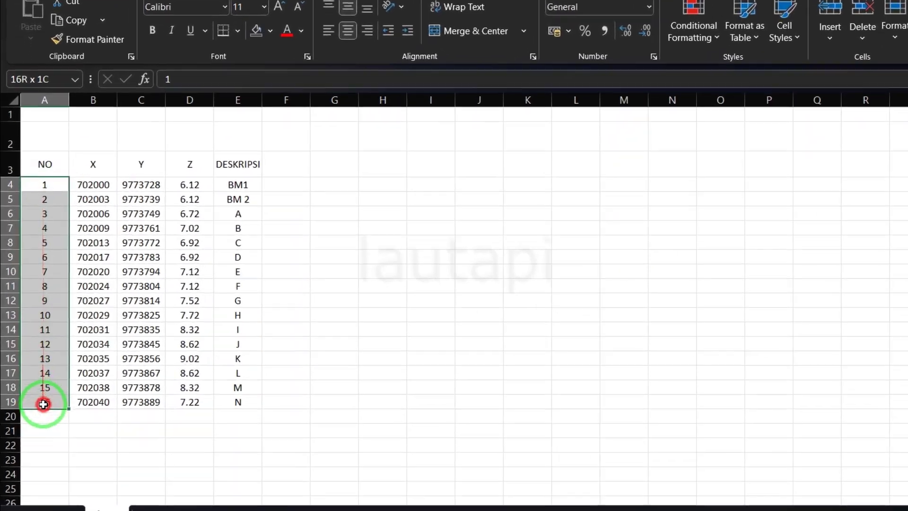
drag(34, 205, 35, 370)
click(121, 339)
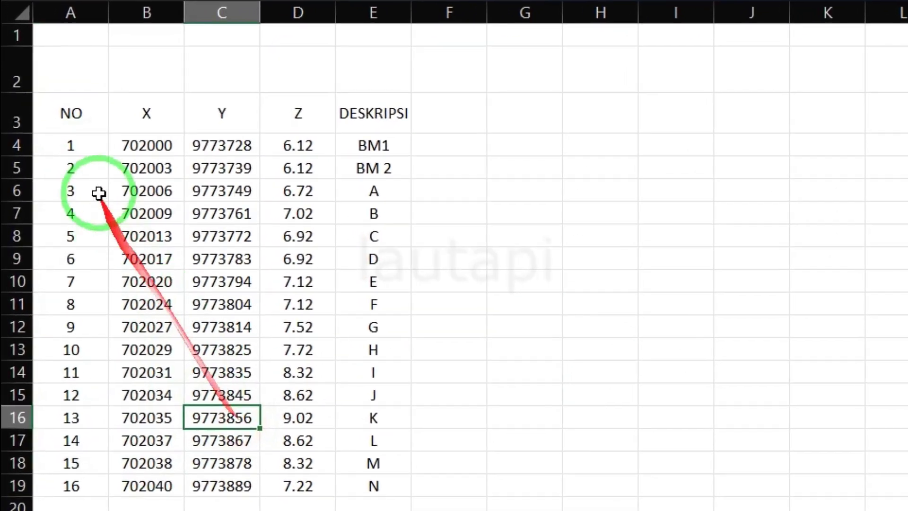
drag(77, 155, 71, 487)
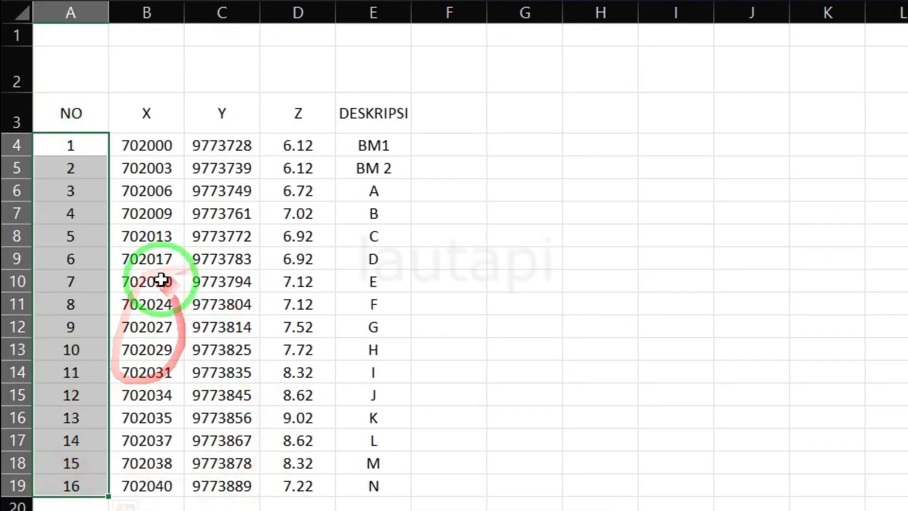
Go over the X, Y, Z and DESKRIPSI headers, then switch to the Civil 3D drawing.
click(74, 73)
click(146, 115)
text(X)
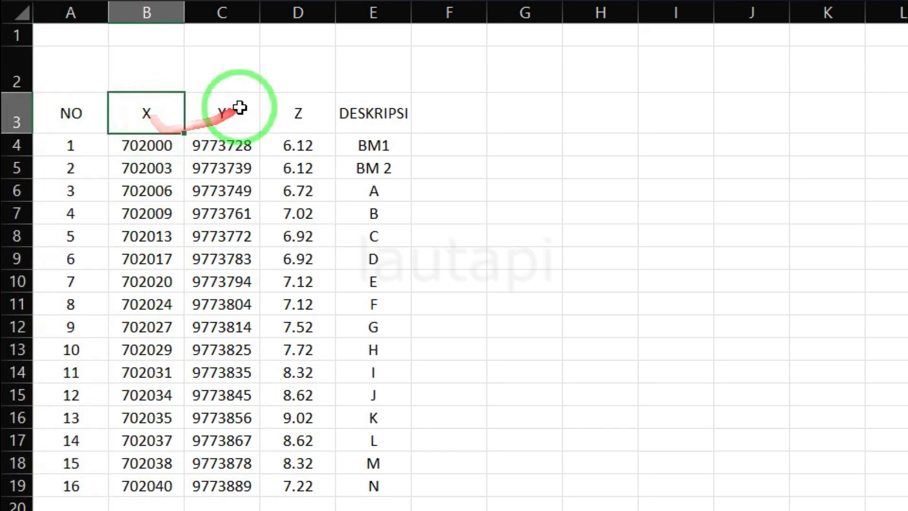
click(240, 110)
click(299, 116)
text(Z)
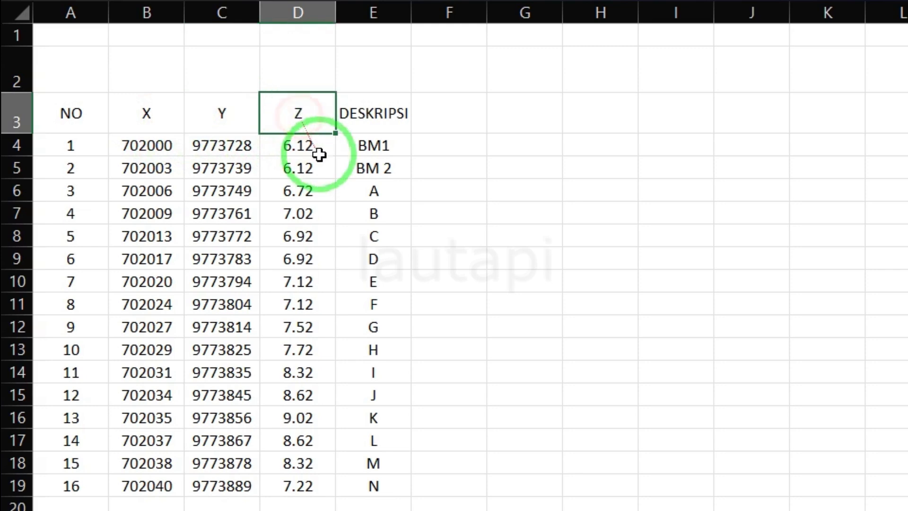
click(374, 119)
click(415, 318)
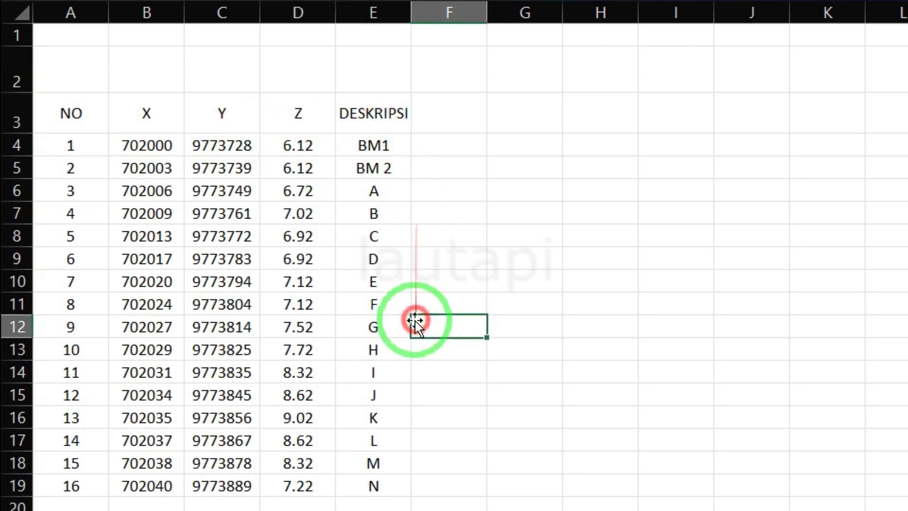
click(62, 78)
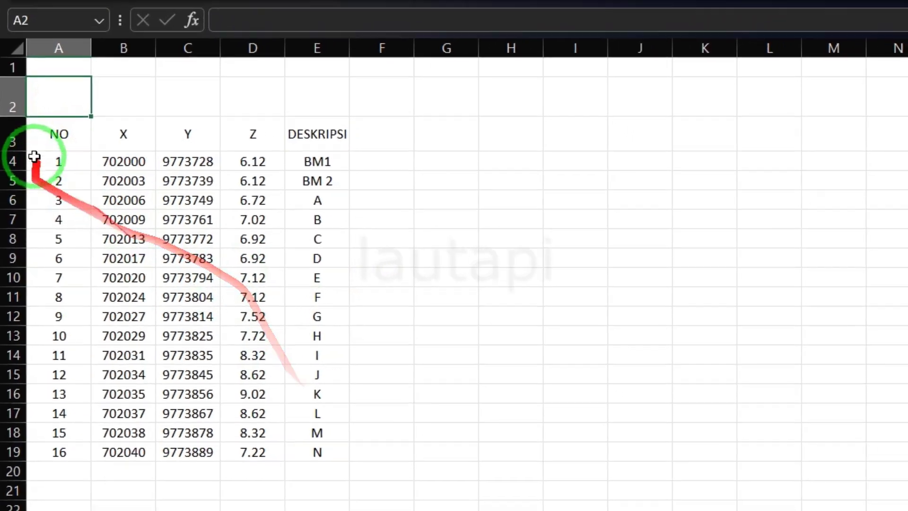
click(30, 184)
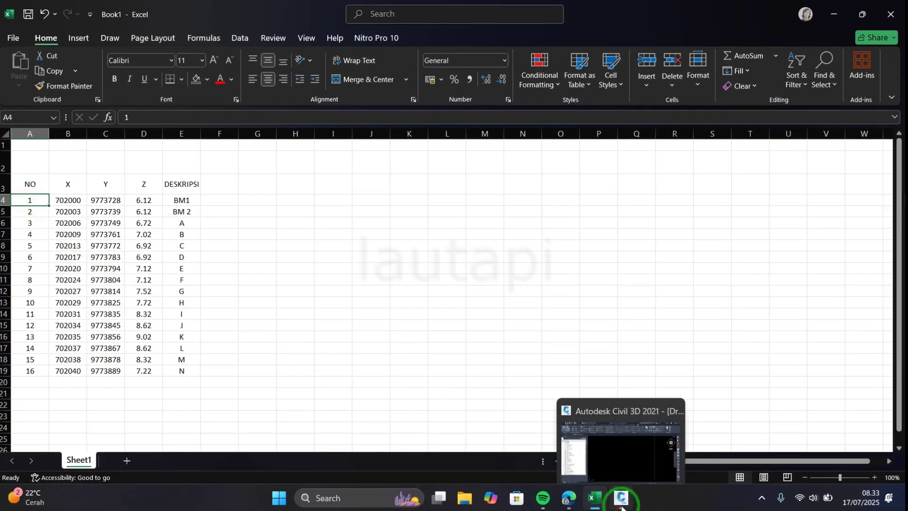
click(607, 505)
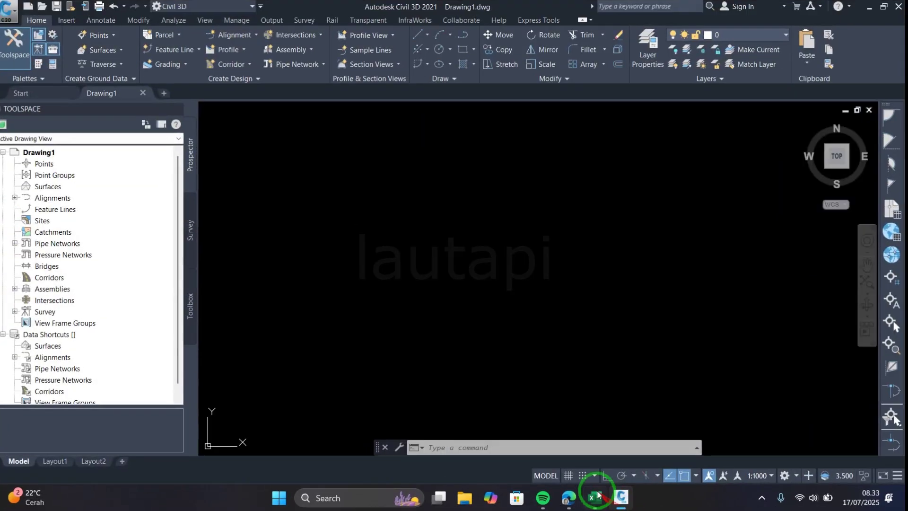
Open the Import Points dialog from the drawing's Points in Prospector.
right_click(103, 166)
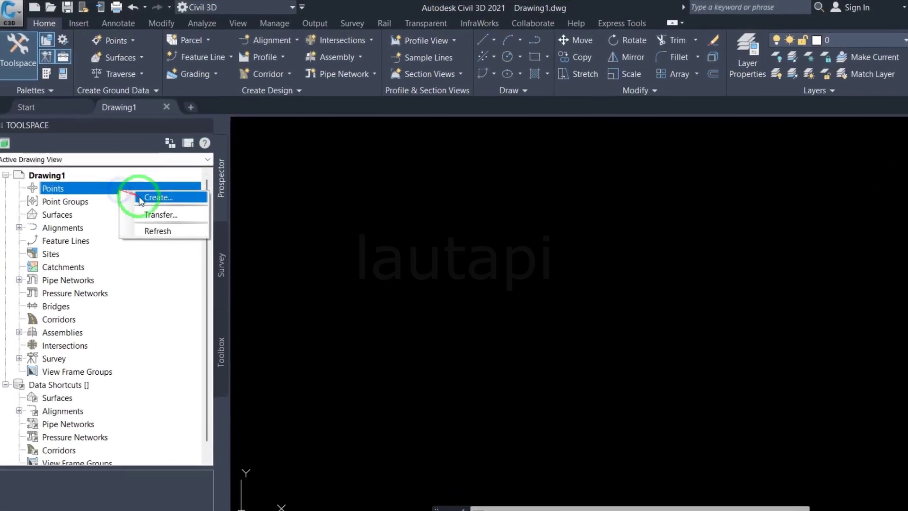
click(140, 197)
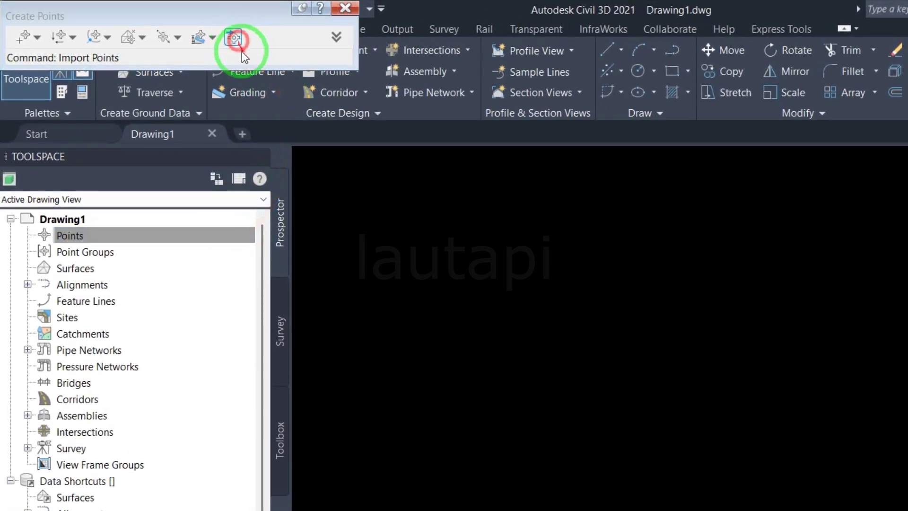
click(242, 52)
Browse the ENZ, NEZ and PENZ (space delimited) formats, then close the dialog.
click(84, 154)
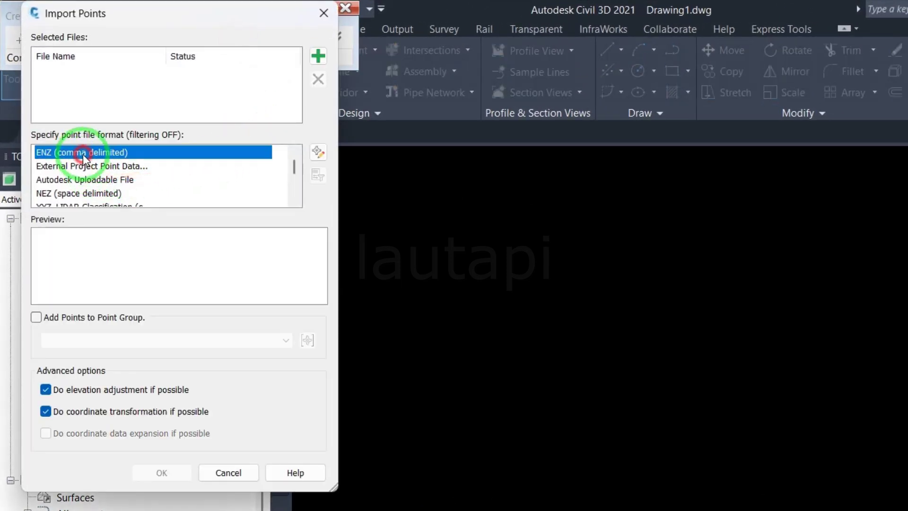
click(79, 193)
scroll(82, 199, down, 1)
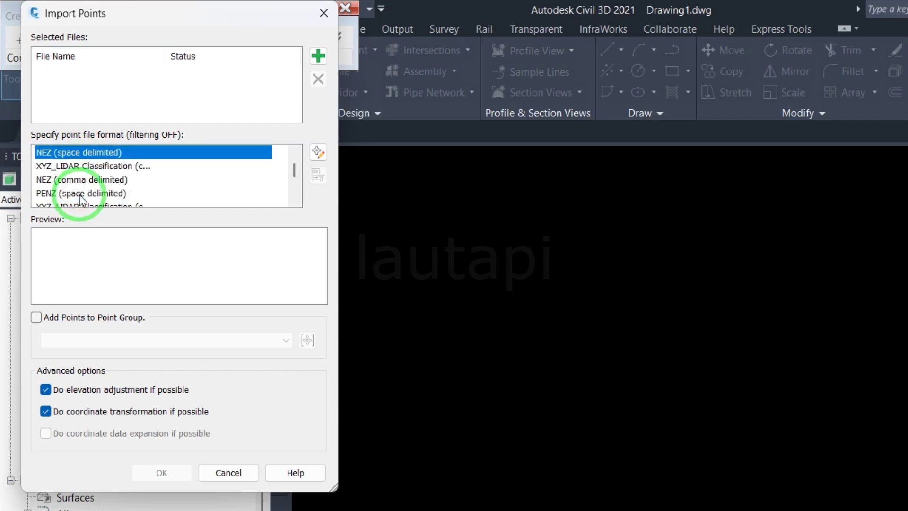
click(81, 181)
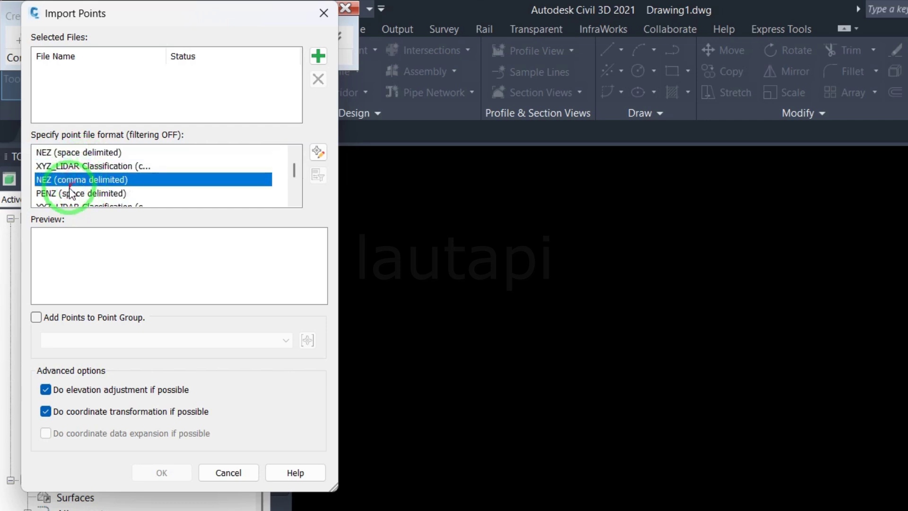
click(99, 193)
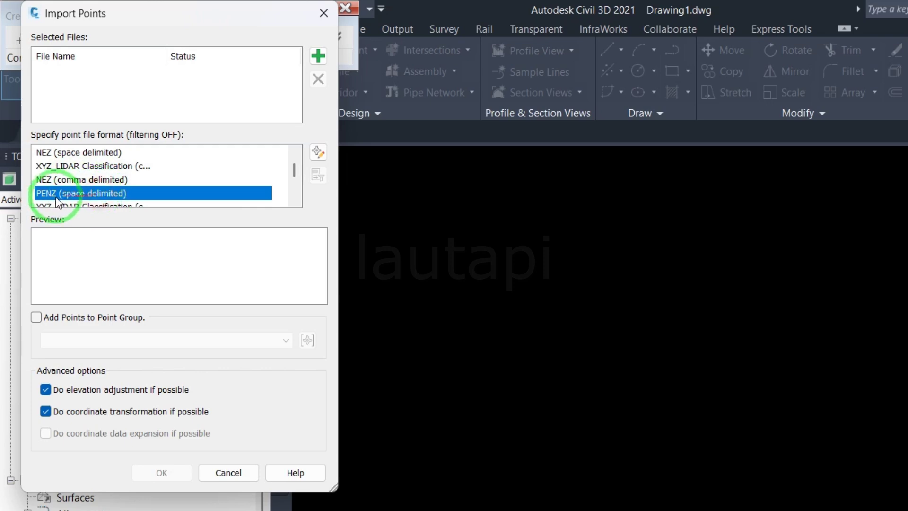
click(324, 13)
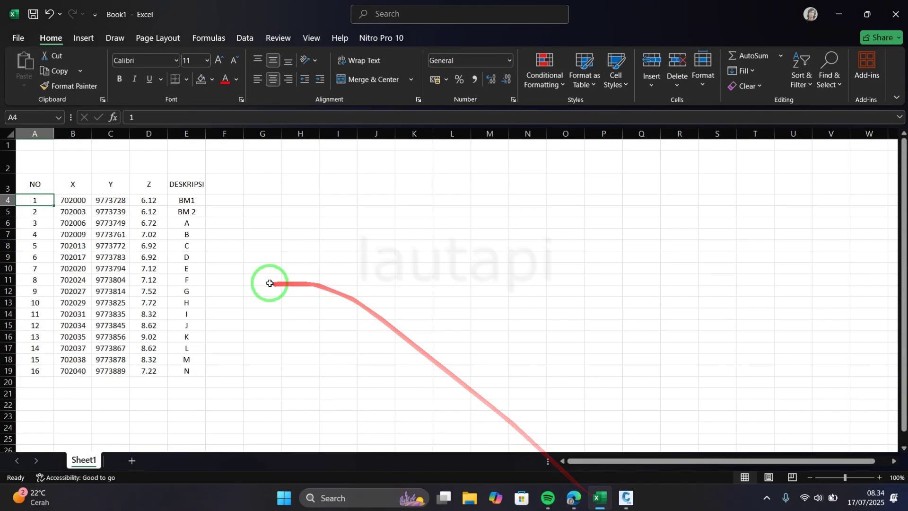
Enter the format codes P, E, N, Z, D in cells A2 through E2.
click(262, 269)
click(41, 169)
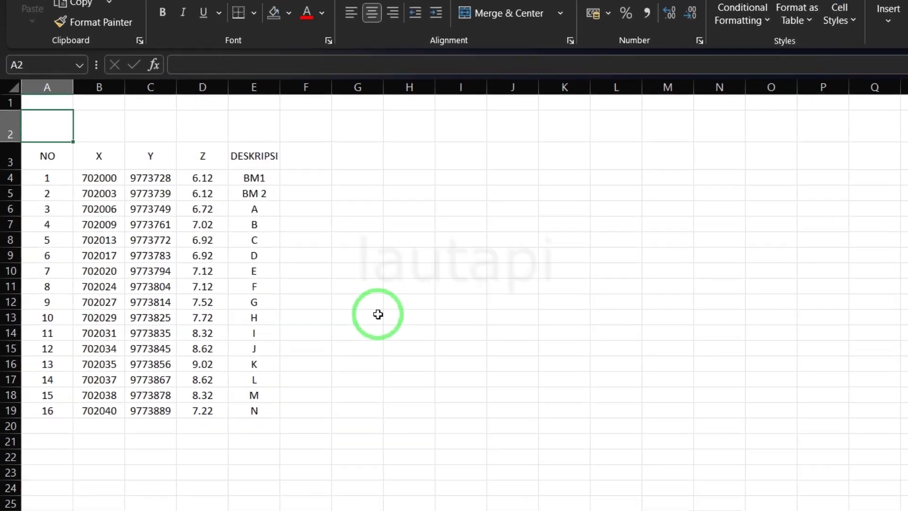
text(P)
click(359, 377)
click(64, 92)
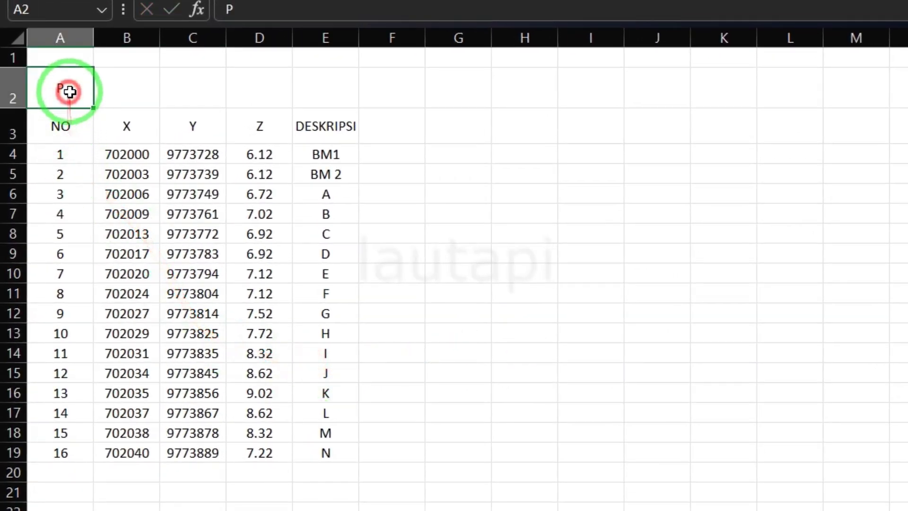
click(140, 90)
text(E)
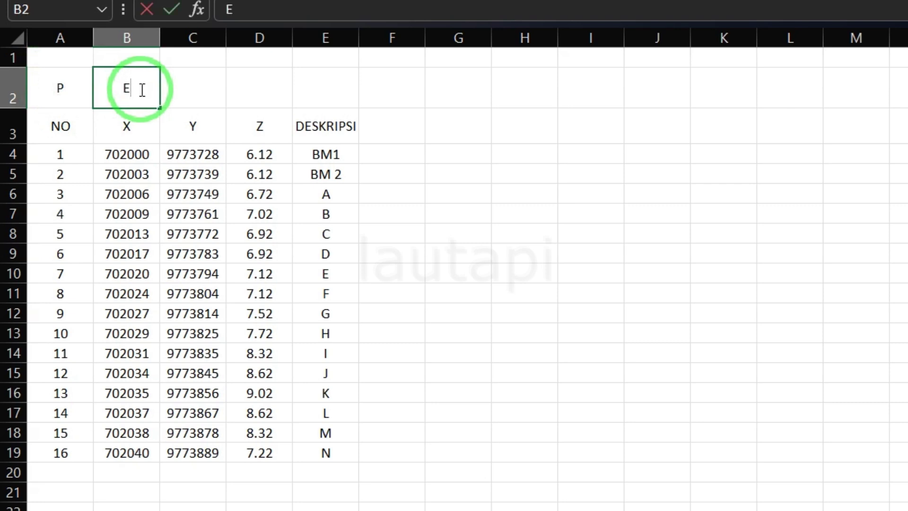
key(Tab)
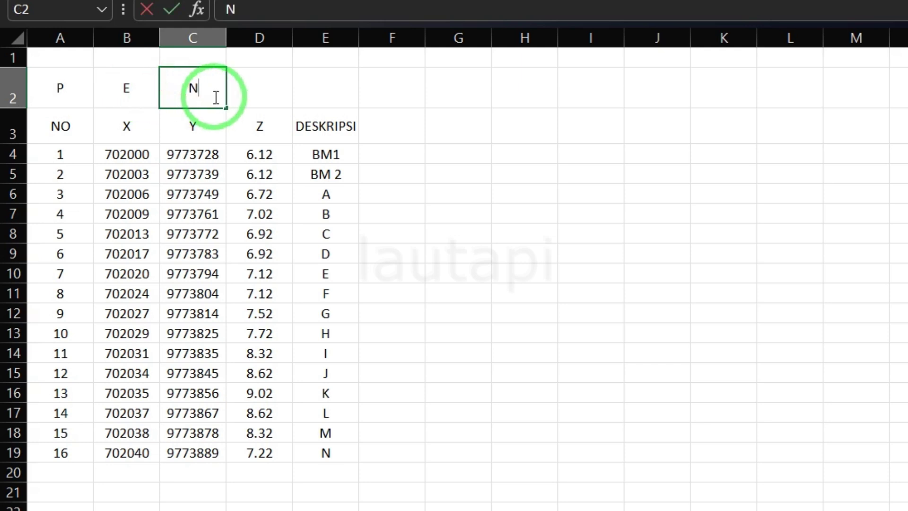
key(Tab)
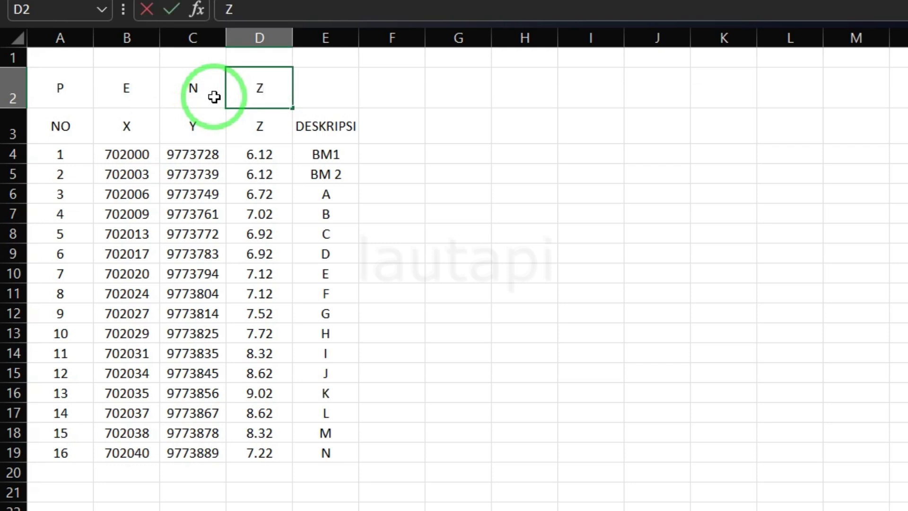
key(Tab)
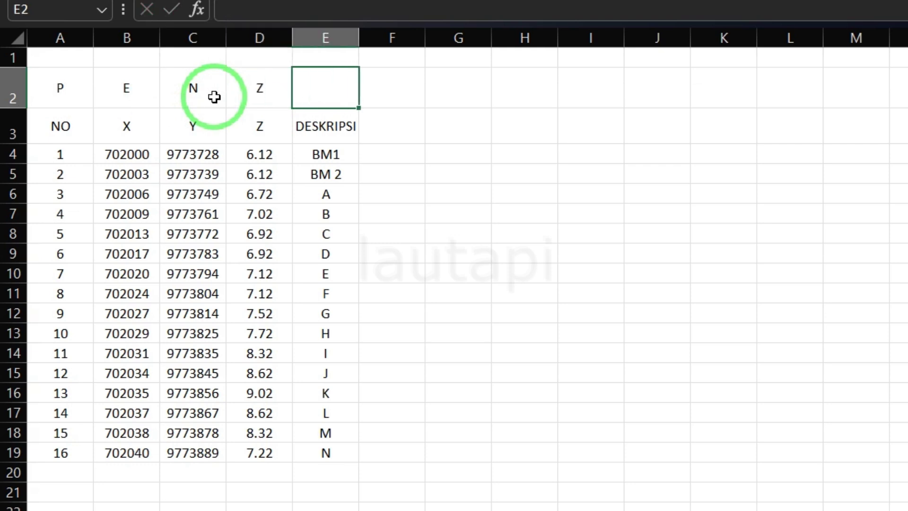
text(D)
key(Down)
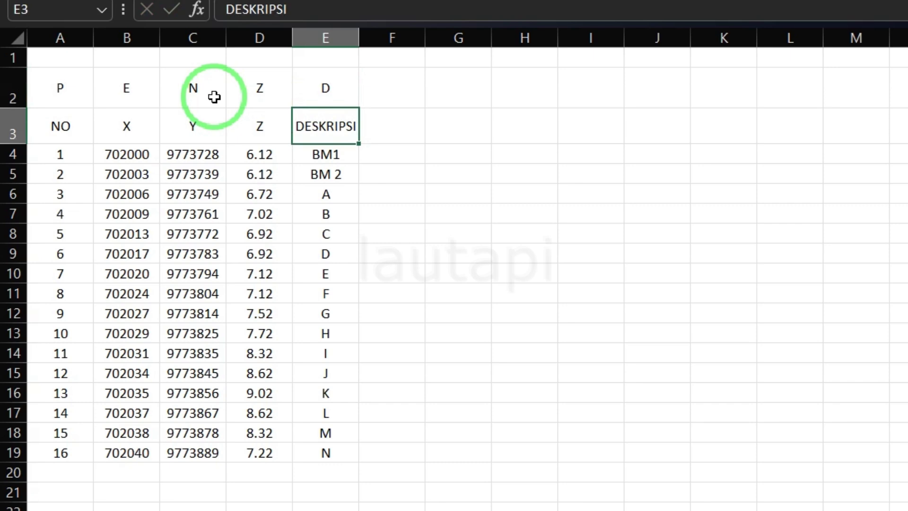
drag(64, 94, 298, 98)
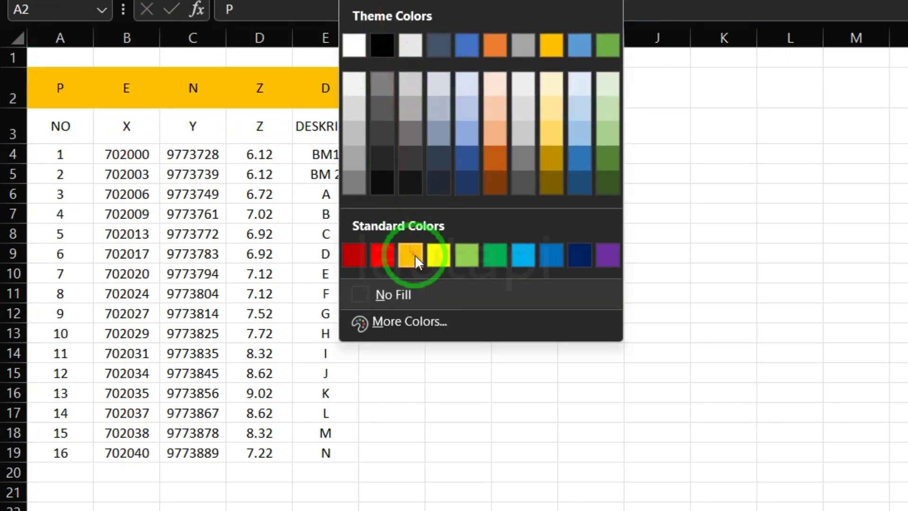
click(449, 252)
click(374, 188)
drag(65, 88, 319, 85)
drag(67, 132, 186, 132)
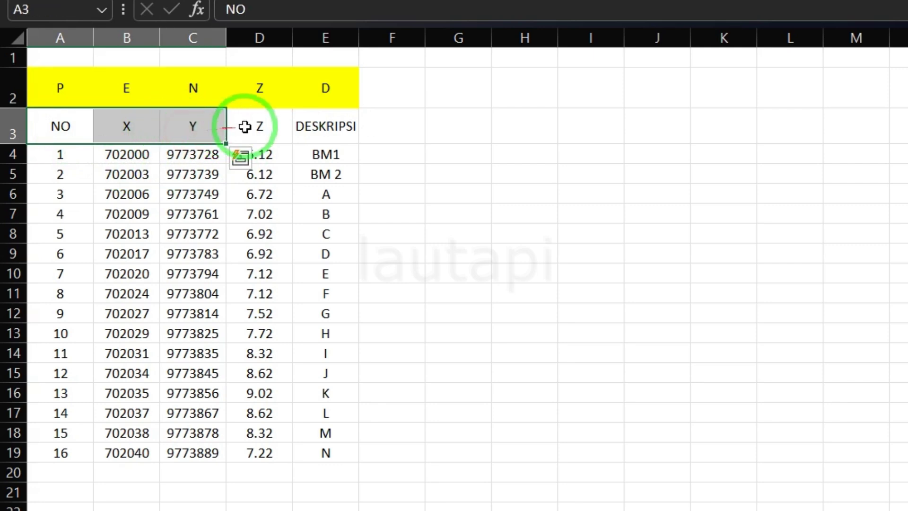
click(260, 126)
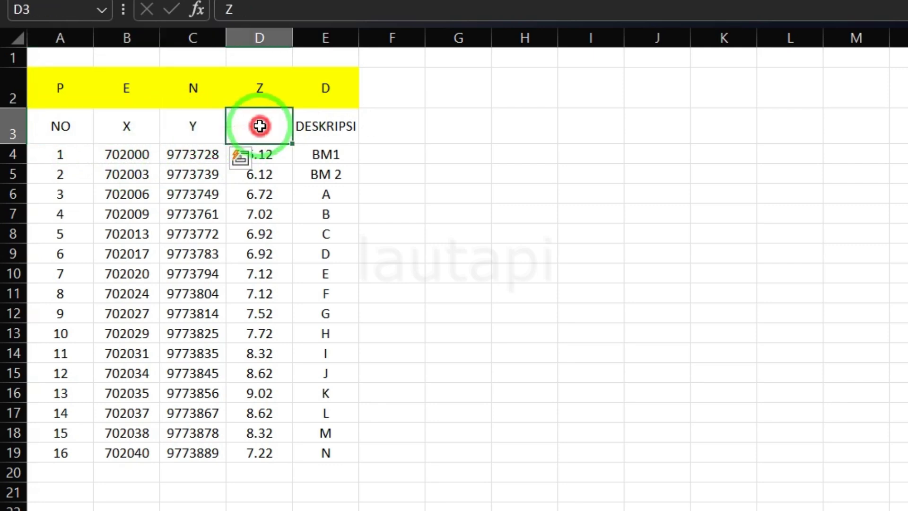
drag(260, 126, 314, 122)
click(468, 128)
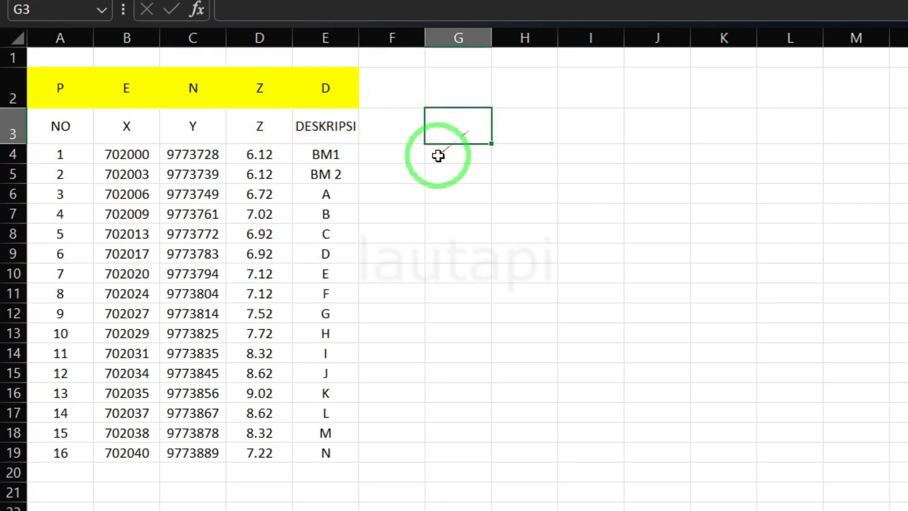
click(85, 151)
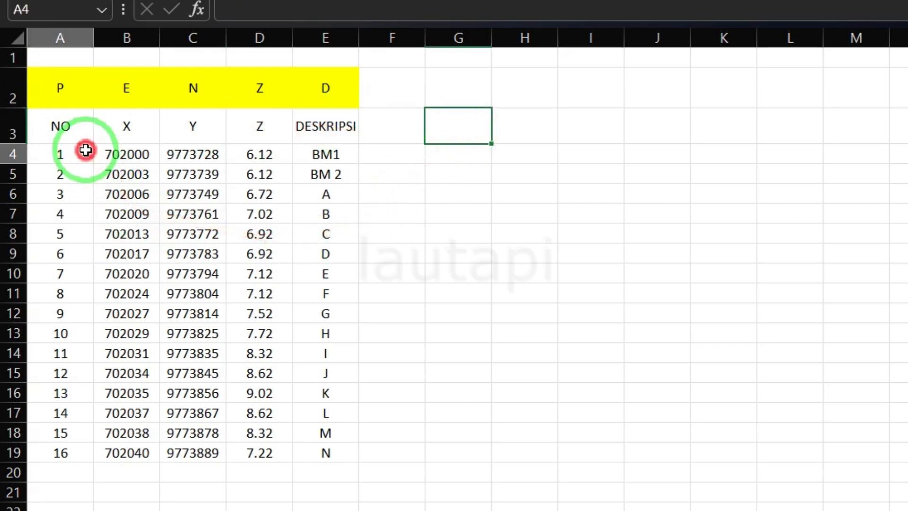
shift+click(321, 455)
Copy the point data A4:E19 from Excel and dismiss the file-not-found messages.
key(ctrl+q)
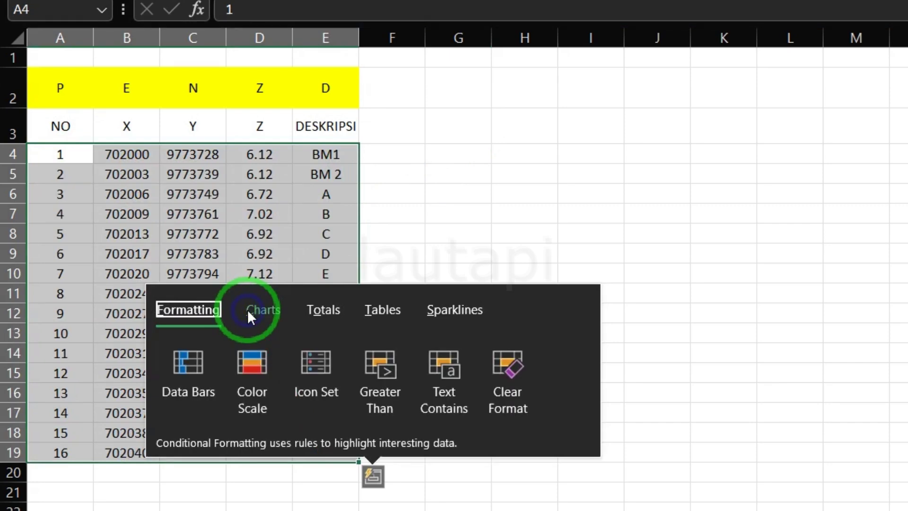
right_click(245, 206)
click(298, 96)
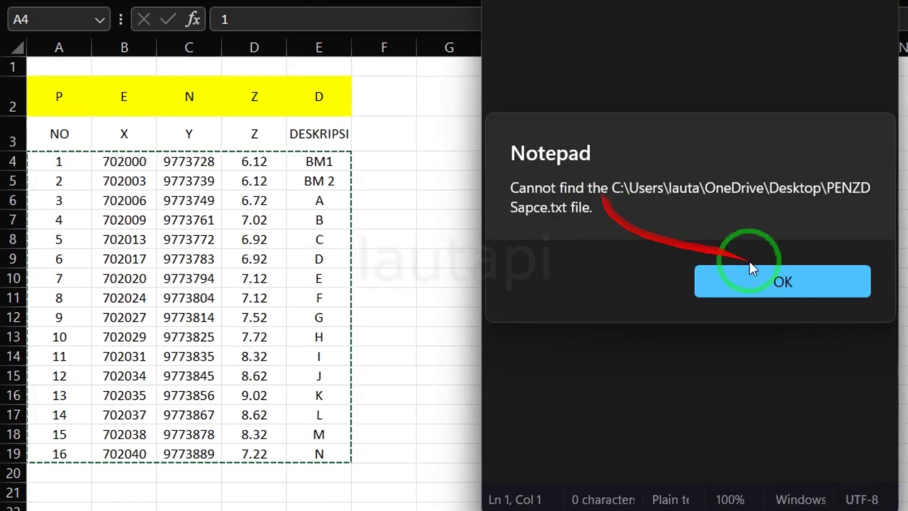
click(753, 277)
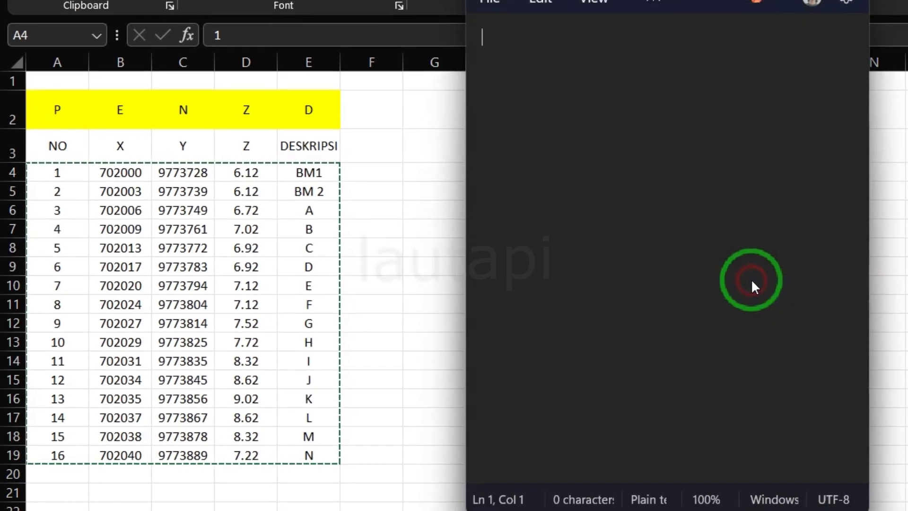
click(699, 312)
Replace the Notepad file's old text with the copied point rows and maximize Notepad.
click(629, 311)
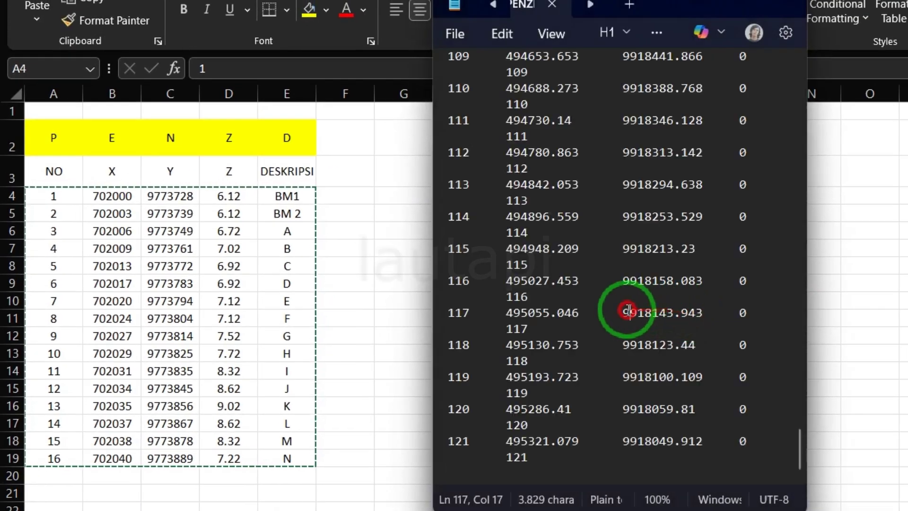
key(ctrl+a)
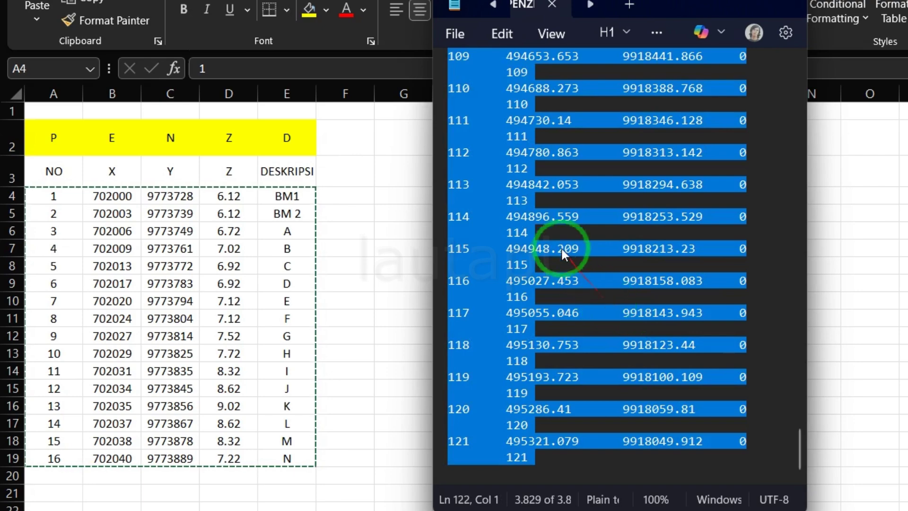
right_click(562, 249)
click(610, 22)
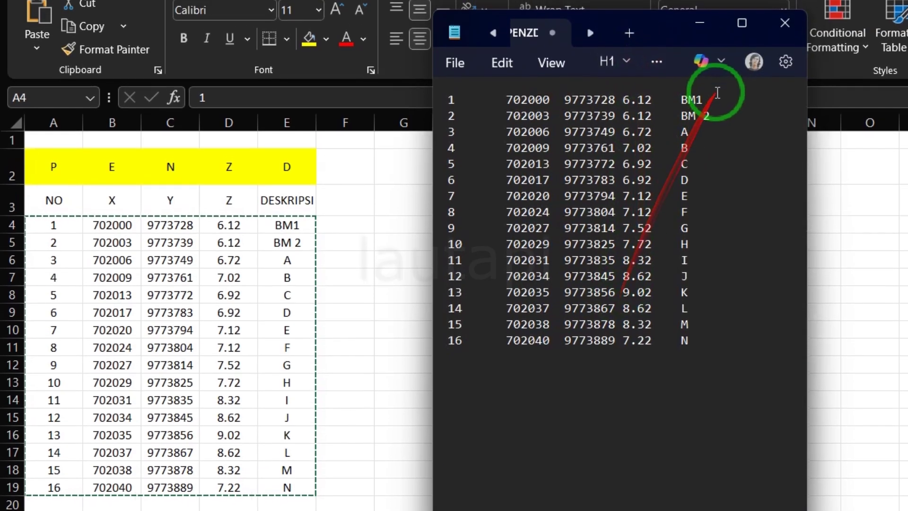
click(742, 22)
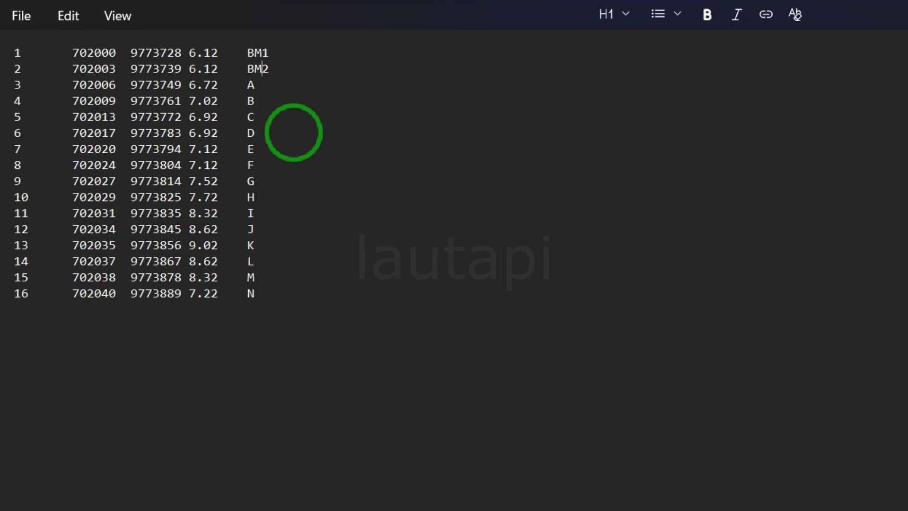
Correct the description to BM2 and review the values across all 16 rows.
click(290, 71)
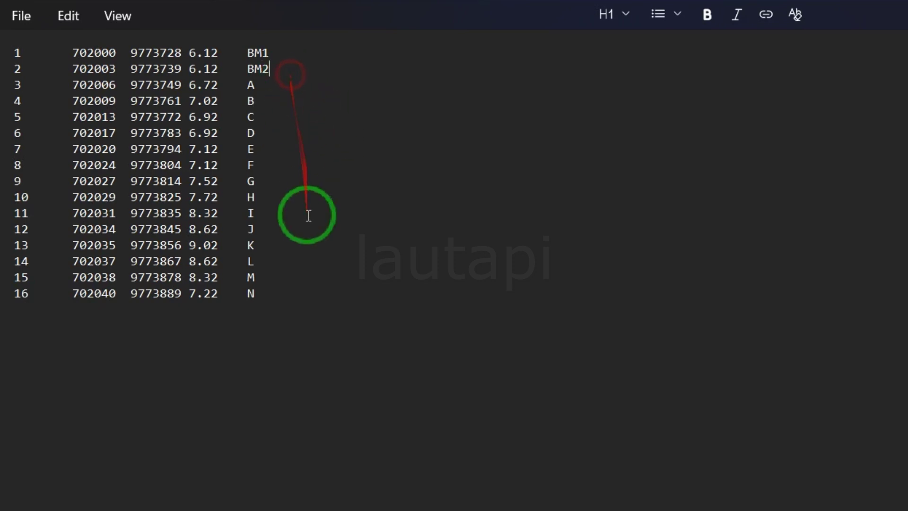
click(21, 53)
drag(79, 55, 114, 59)
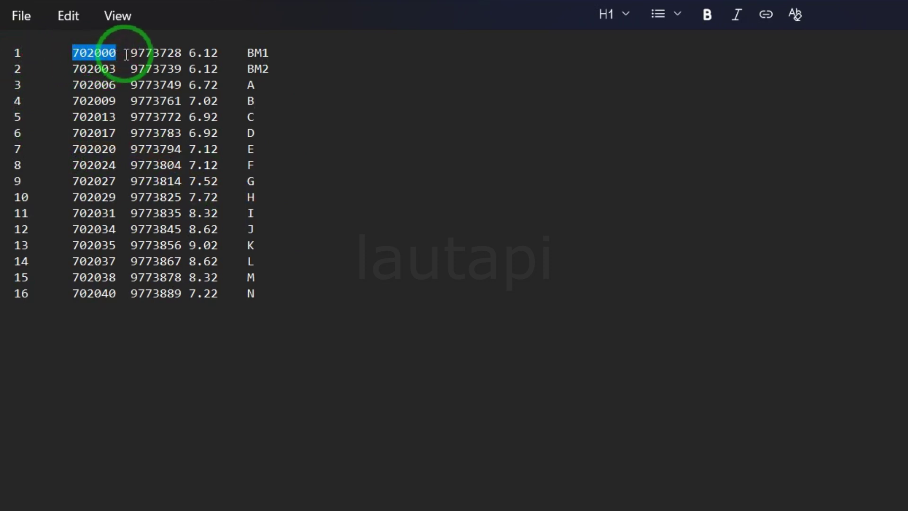
drag(132, 53, 272, 53)
click(51, 78)
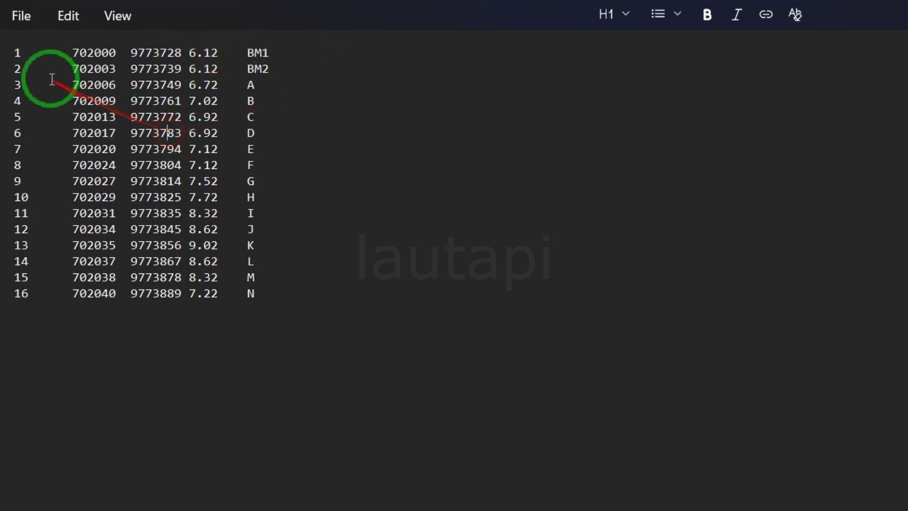
triple_click(29, 70)
drag(38, 70, 113, 72)
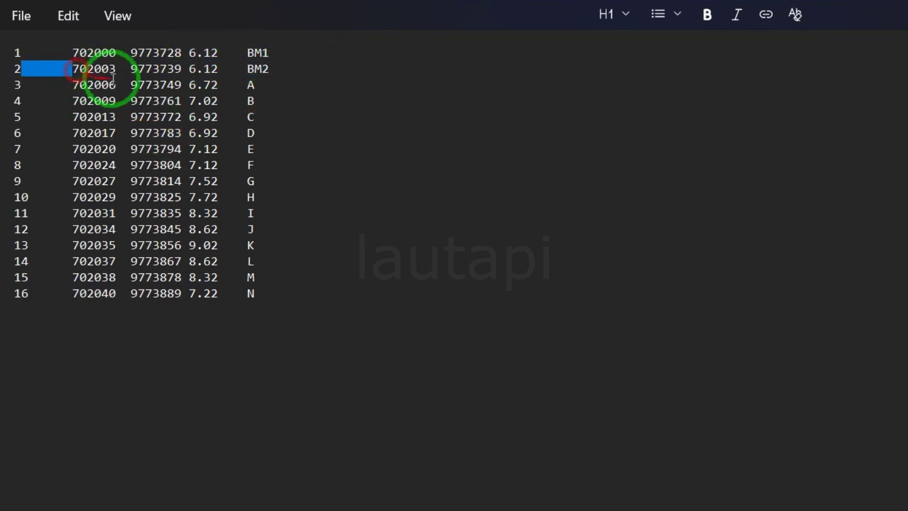
click(252, 309)
drag(252, 310, 3, 55)
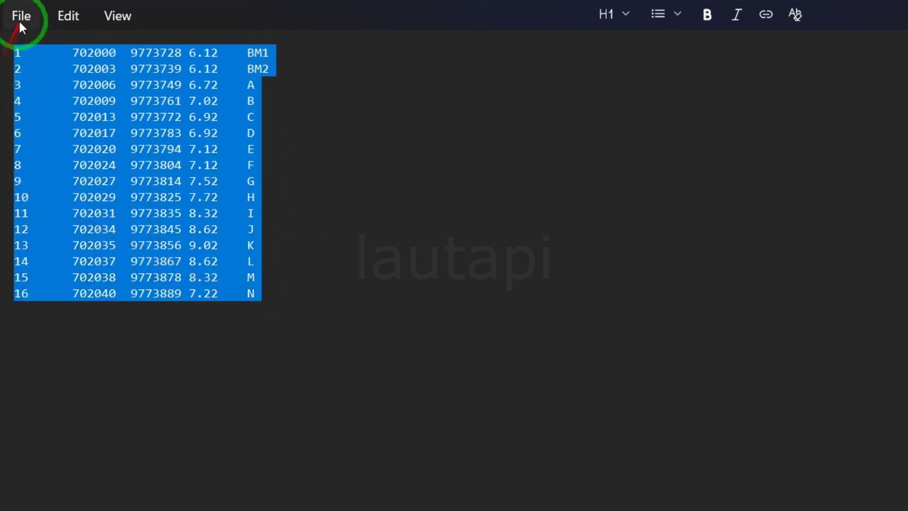
Save the Notepad point list to the Desktop as text file PENZD SPACE.
click(20, 21)
click(92, 225)
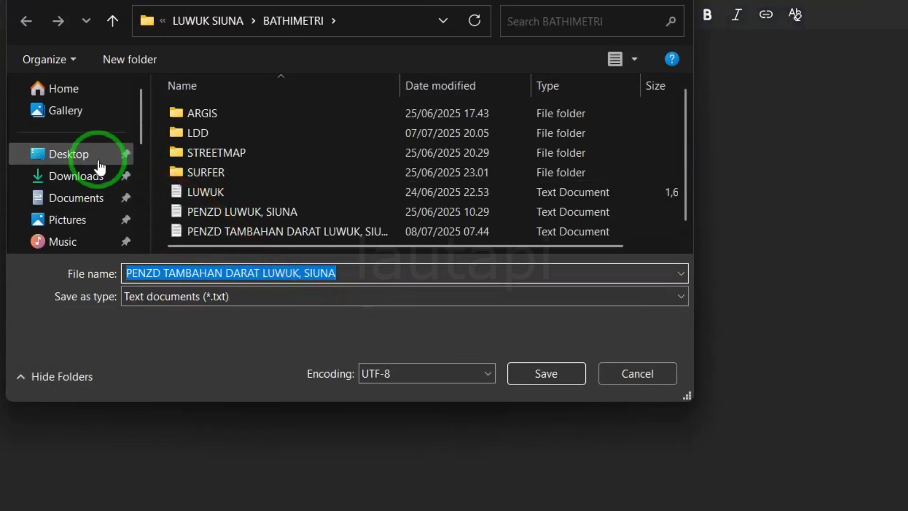
click(100, 167)
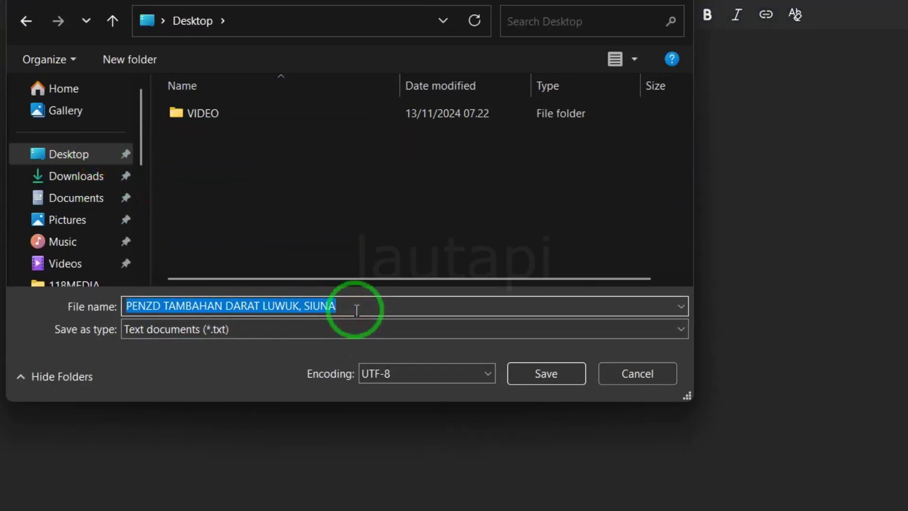
text(PENZD SPACE)
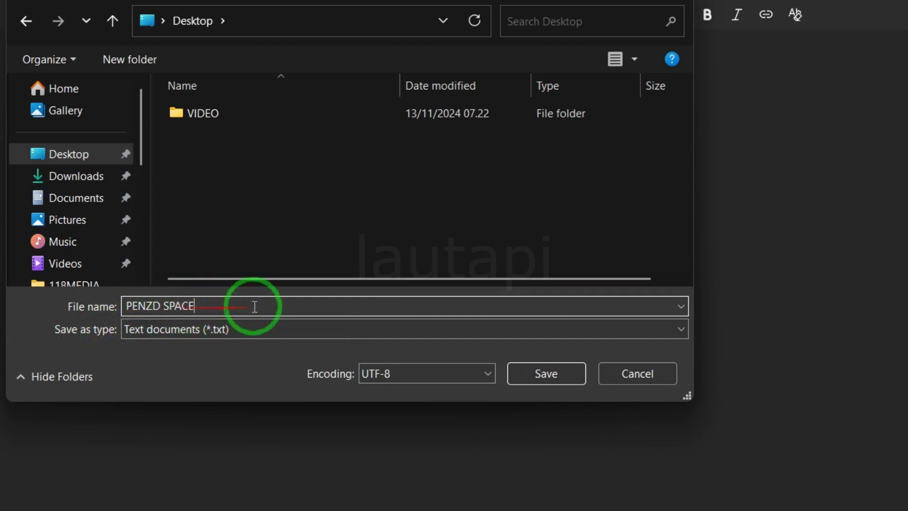
click(544, 376)
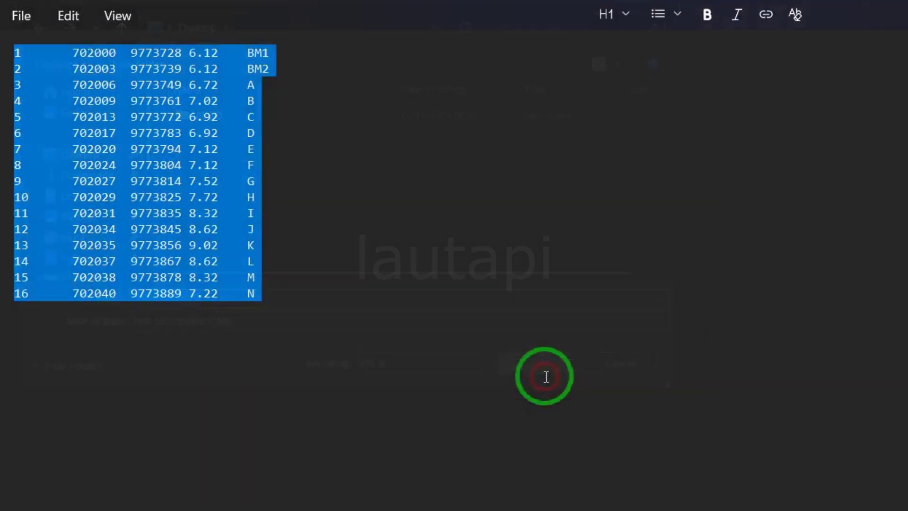
click(563, 315)
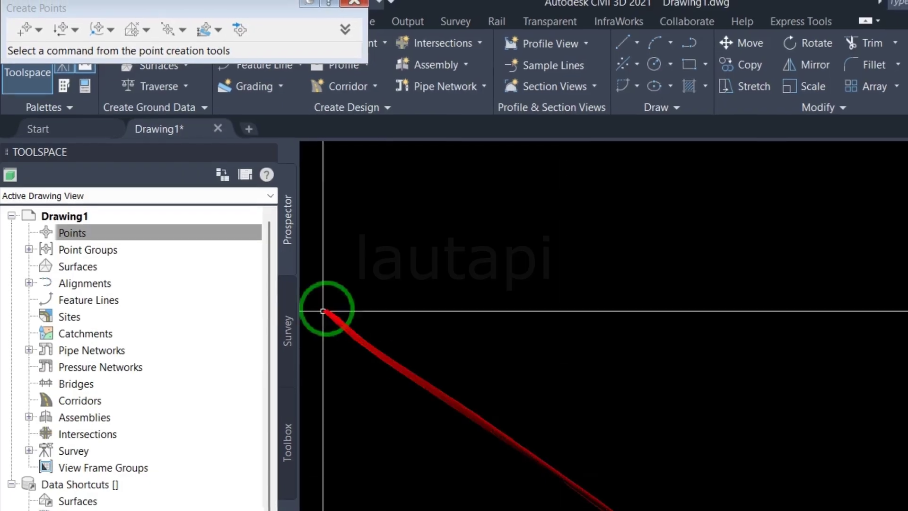
Reopen Create Points from the Points collection and start Import Points.
click(354, 2)
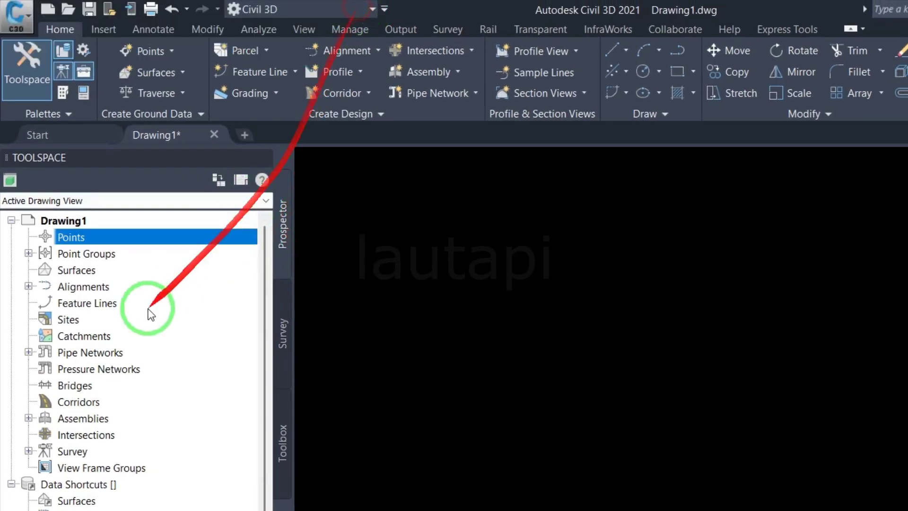
right_click(110, 241)
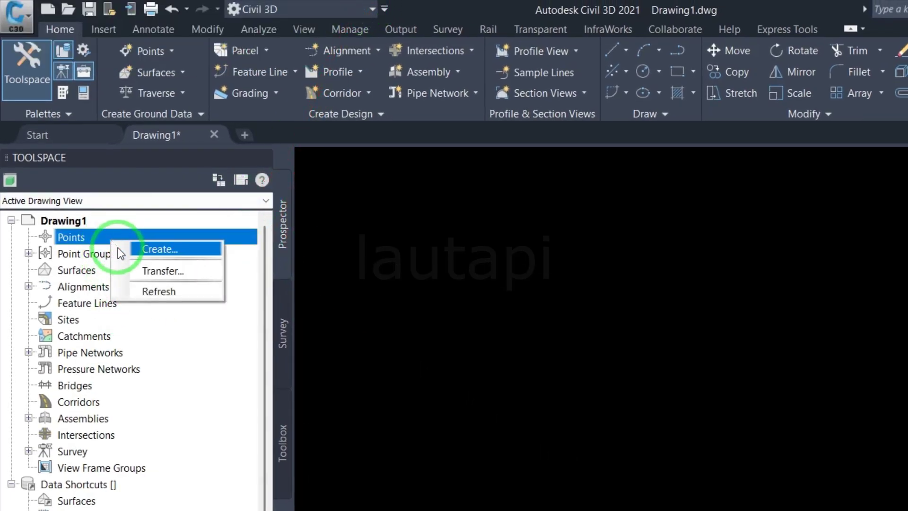
click(127, 249)
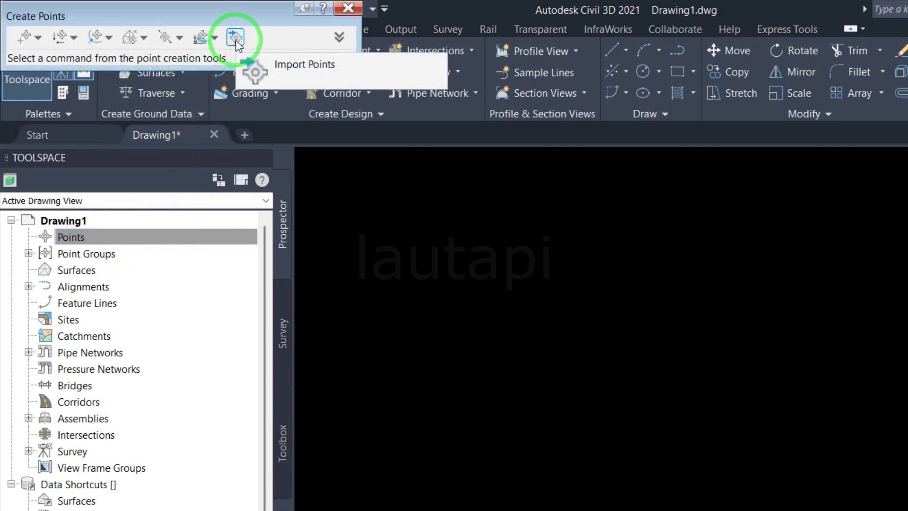
click(237, 44)
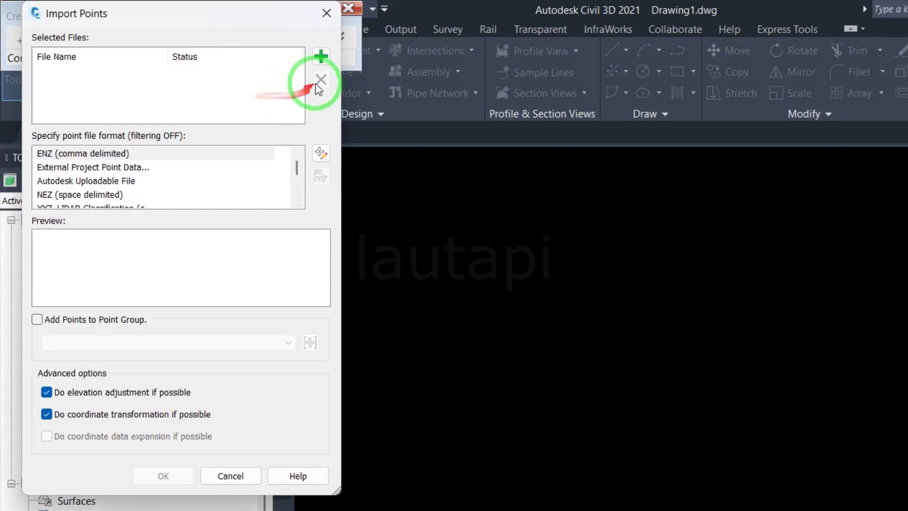
Import PENZD SPACE.txt into Drawing1 using the PENZD (space delimited) format.
click(321, 57)
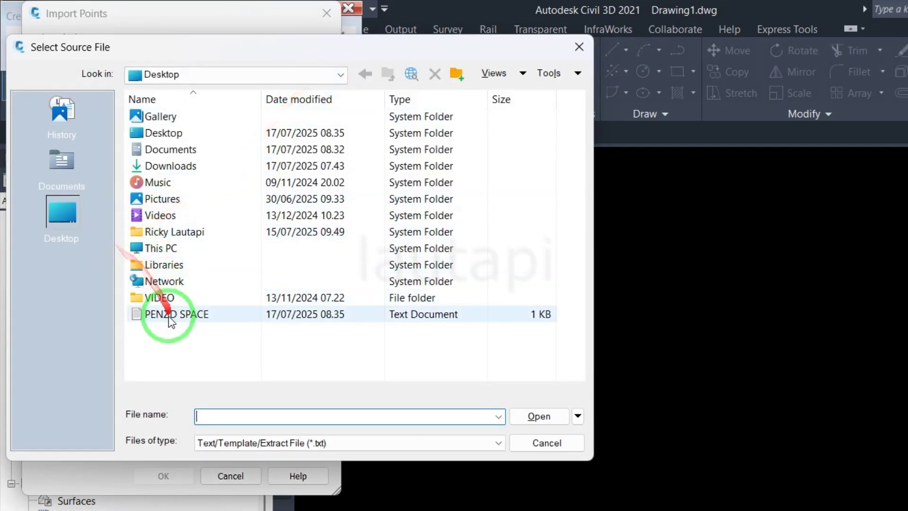
click(189, 315)
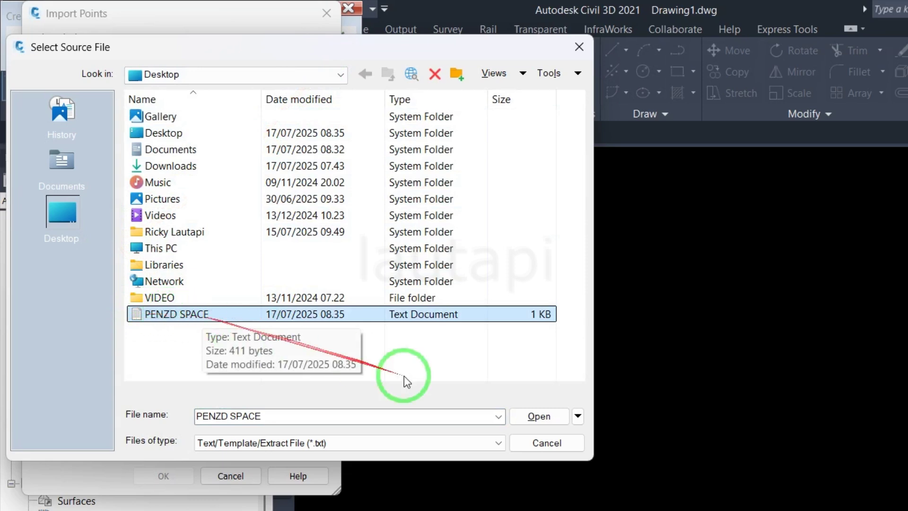
click(538, 417)
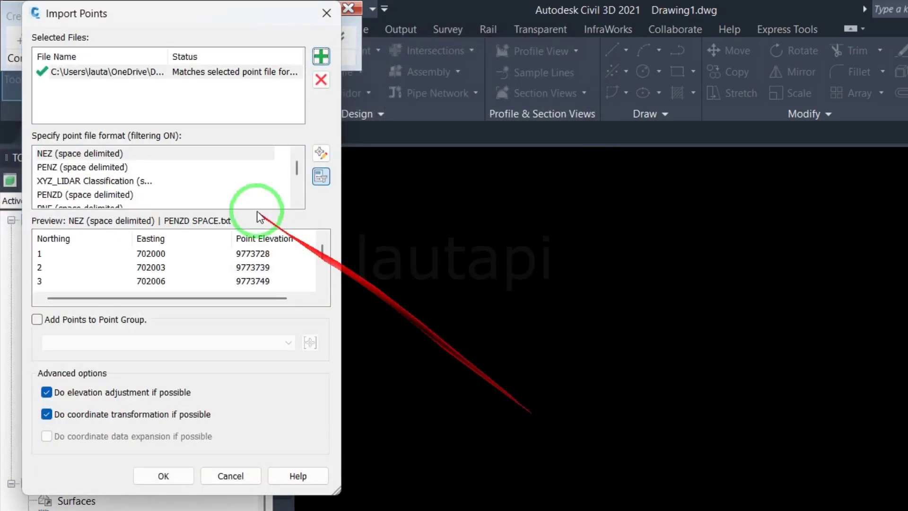
click(106, 183)
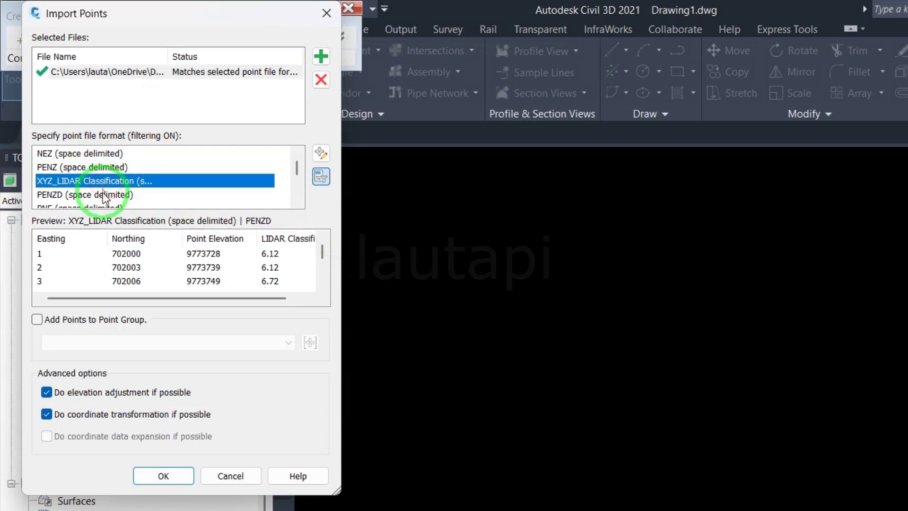
click(87, 196)
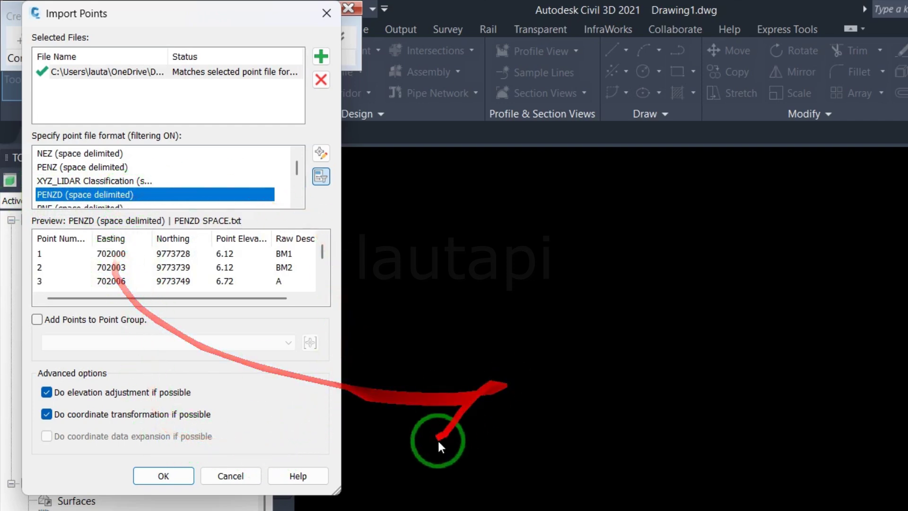
click(176, 476)
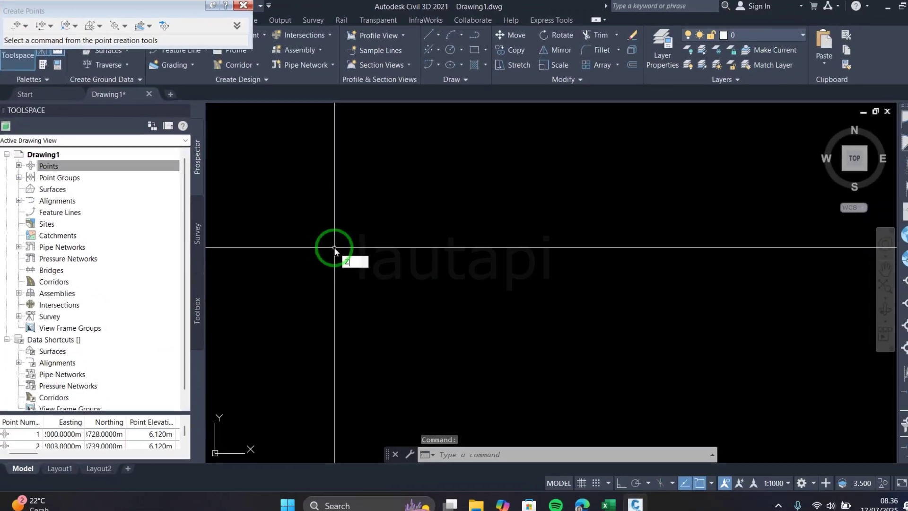
Zoom extents with Z, E, then pan and zoom onto the imported cross markers.
text(z)
key(Return)
text(E)
key(Return)
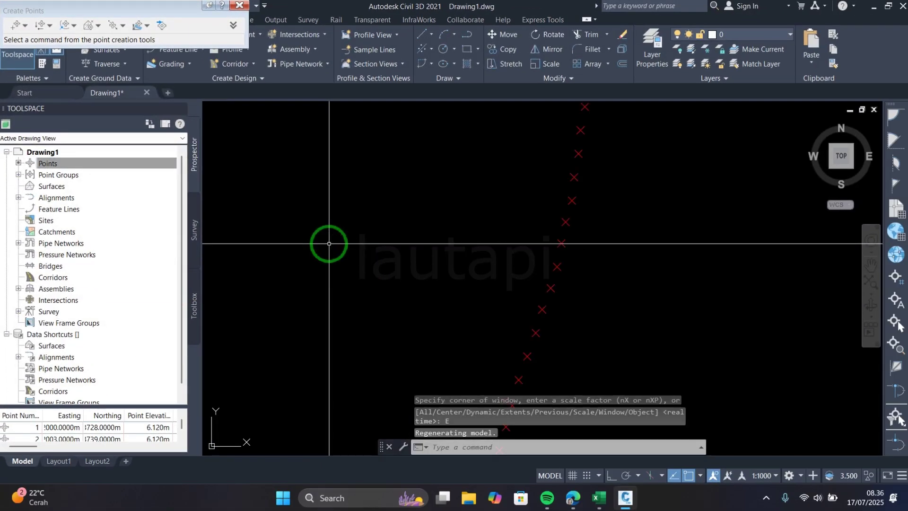
scroll(417, 213, up, 2)
scroll(416, 213, up, 2)
scroll(470, 228, up, 2)
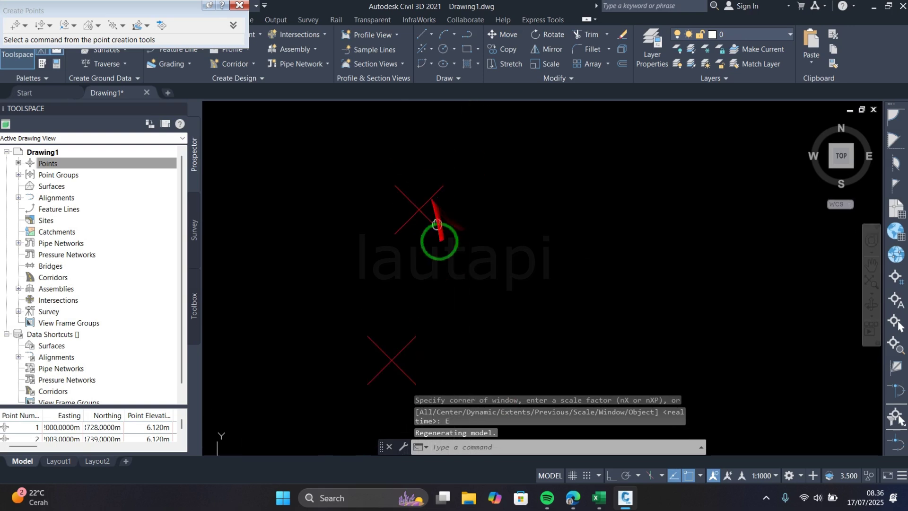
scroll(458, 172, down, 2)
middle_drag(458, 173, 450, 273)
scroll(477, 189, down, 2)
middle_drag(476, 189, 446, 339)
scroll(450, 181, up, 2)
scroll(451, 160, up, 1)
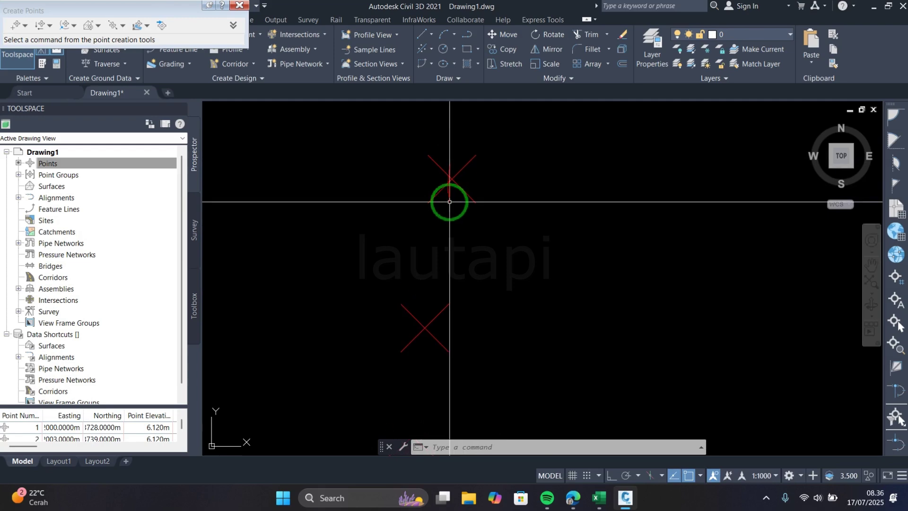
click(39, 166)
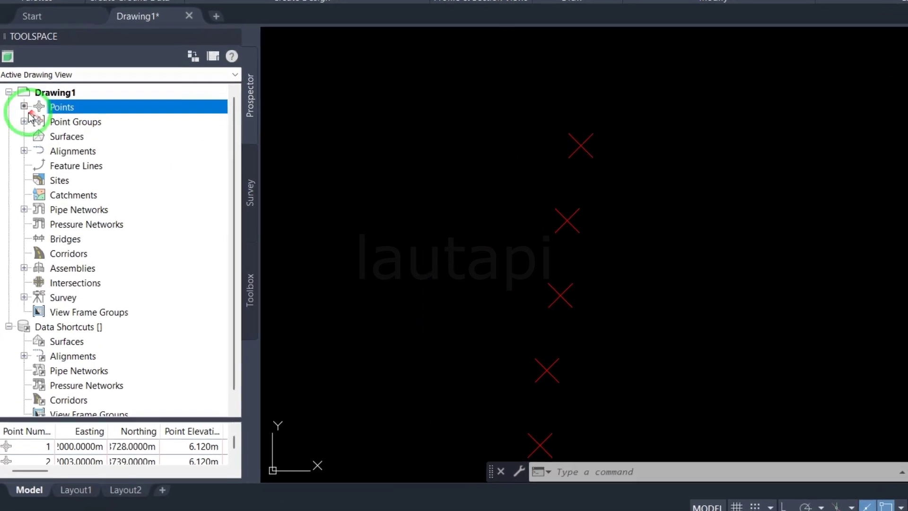
Open the properties of the _All Points point group.
click(23, 141)
click(27, 100)
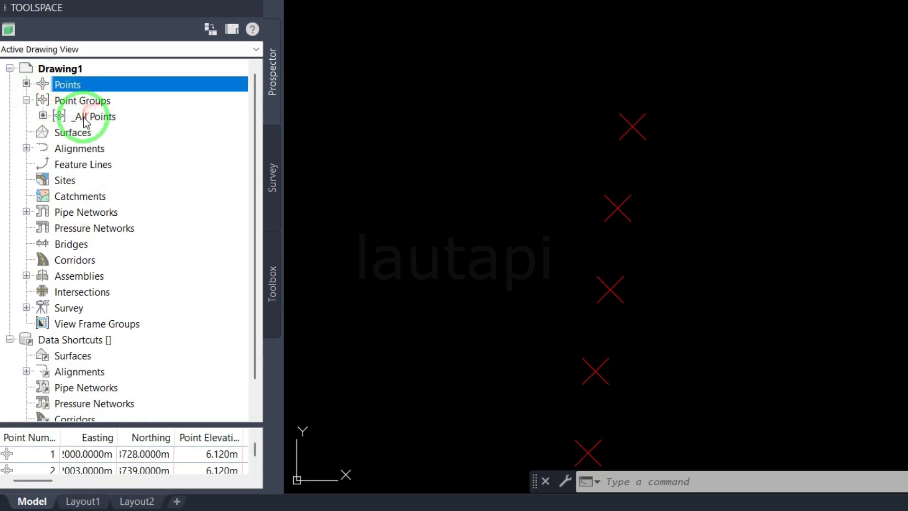
click(86, 122)
right_click(86, 122)
click(100, 123)
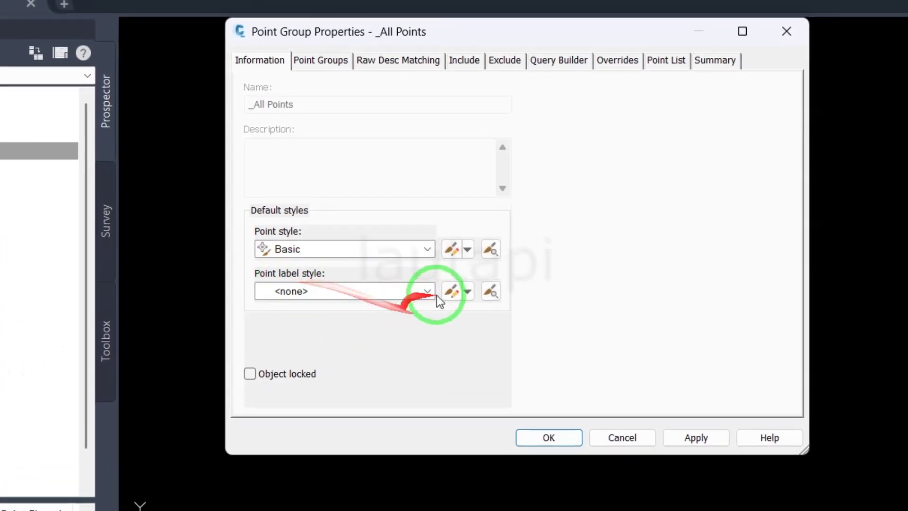
Set Benchmark point style and Point#-Elevation-Description labels, then apply and close.
click(557, 241)
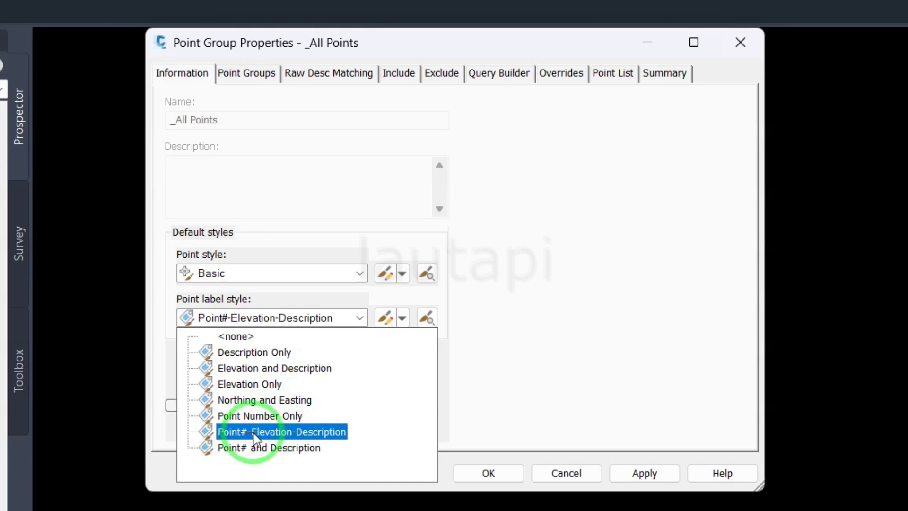
click(310, 437)
click(359, 274)
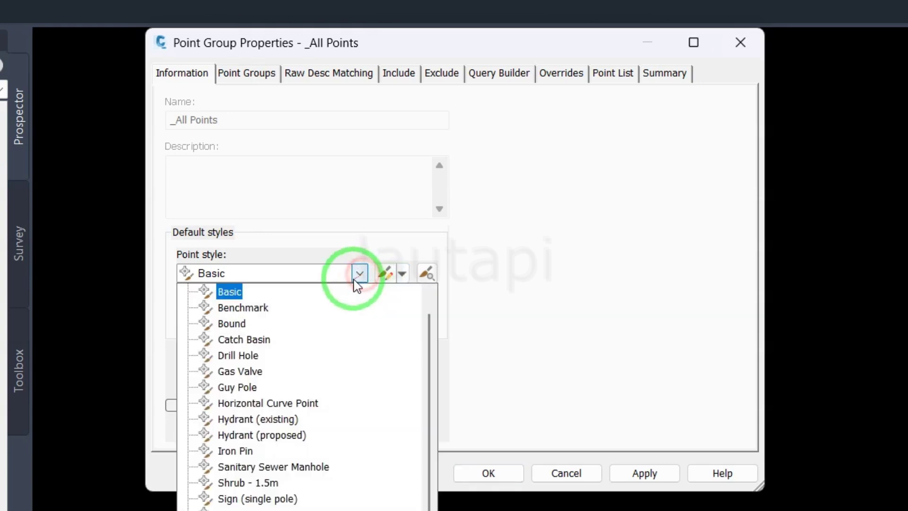
click(227, 312)
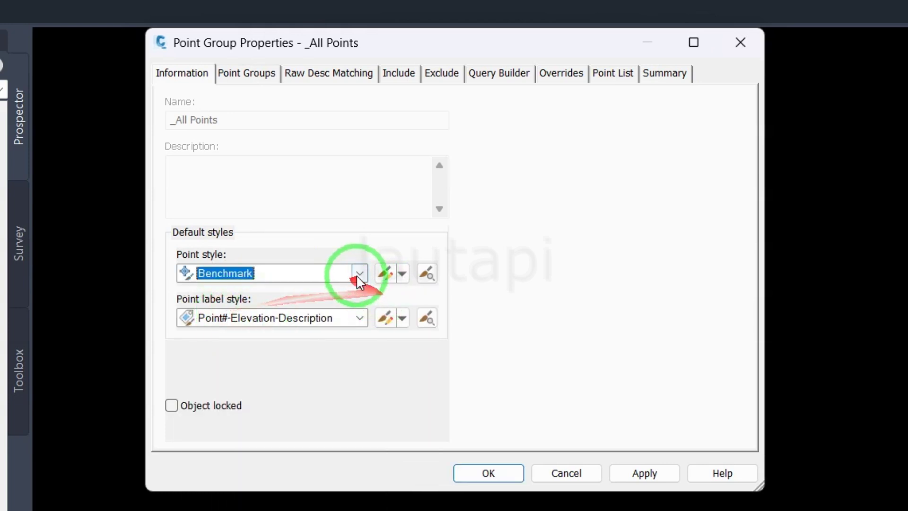
click(361, 283)
click(235, 323)
click(362, 276)
click(259, 305)
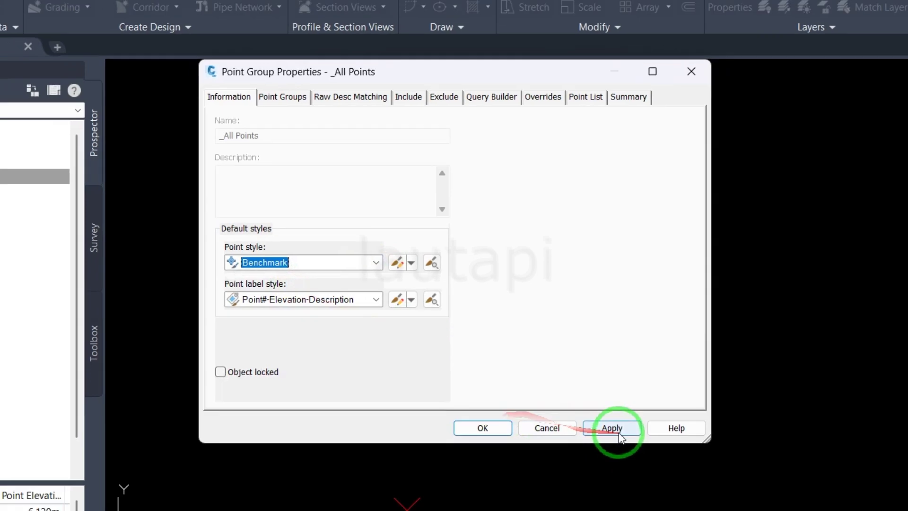
click(622, 440)
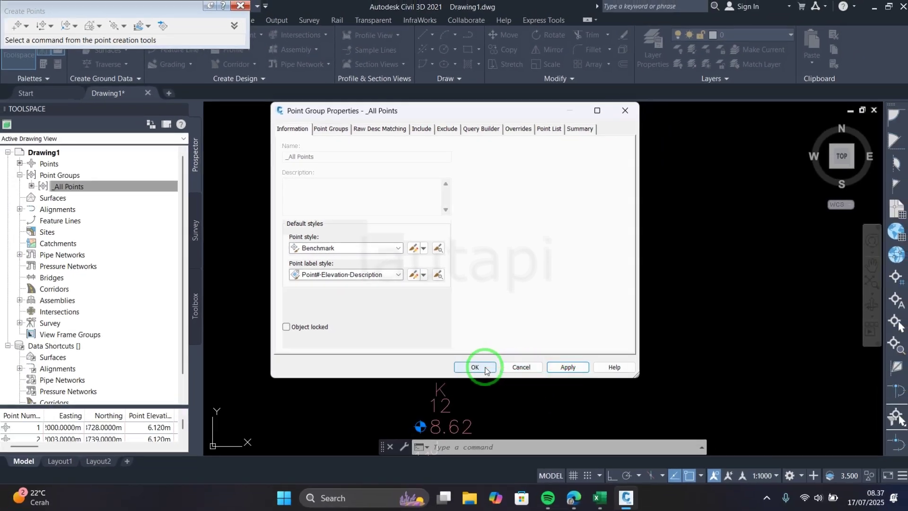
click(476, 368)
Zoom over the labelled points, selecting point 16 at 7.22, then open the annotation scales.
scroll(468, 226, up, 4)
scroll(480, 208, down, 2)
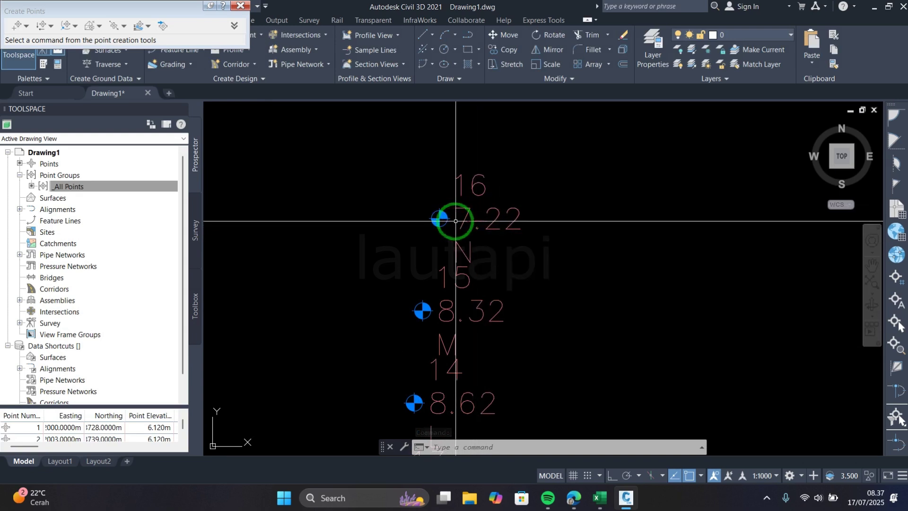
click(509, 223)
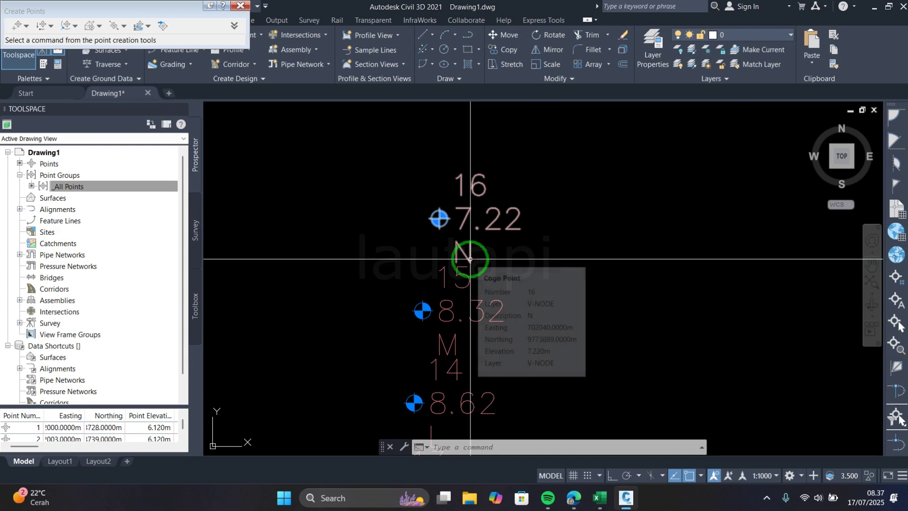
scroll(484, 204, down, 8)
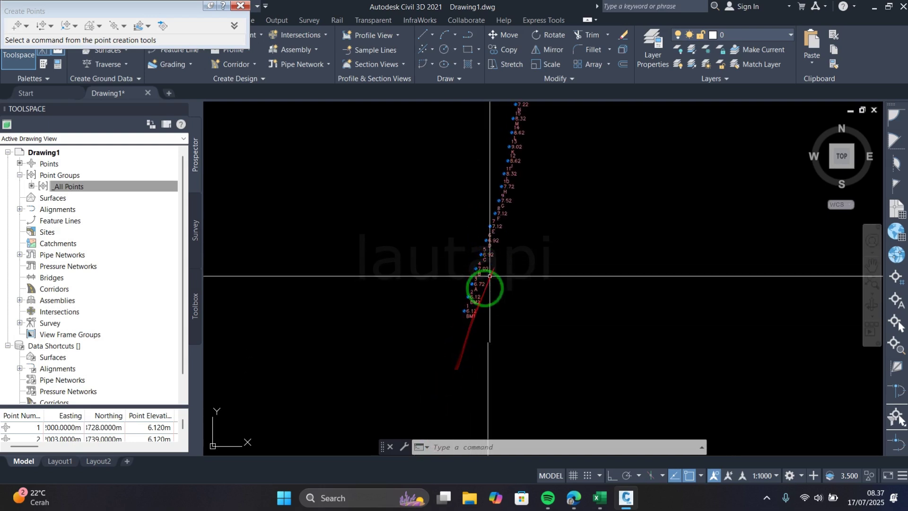
scroll(474, 314, up, 10)
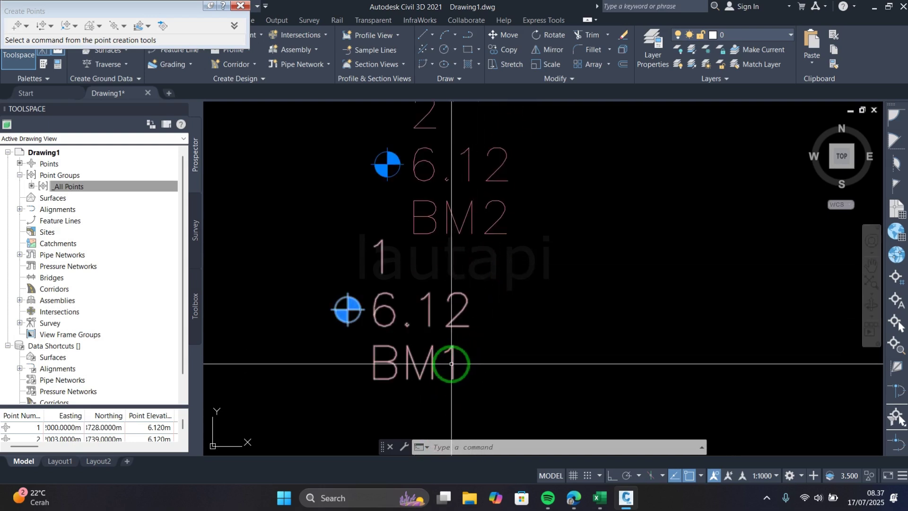
scroll(507, 300, down, 2)
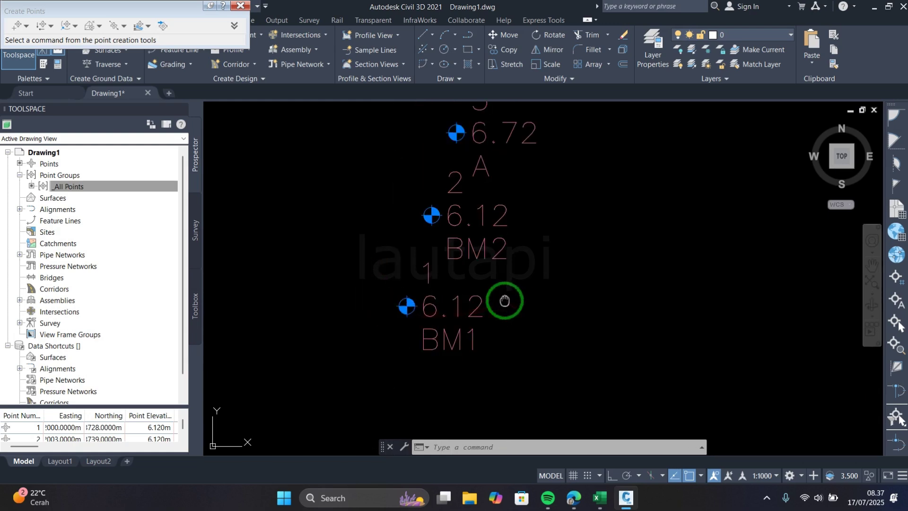
scroll(487, 365, down, 2)
scroll(480, 330, down, 1)
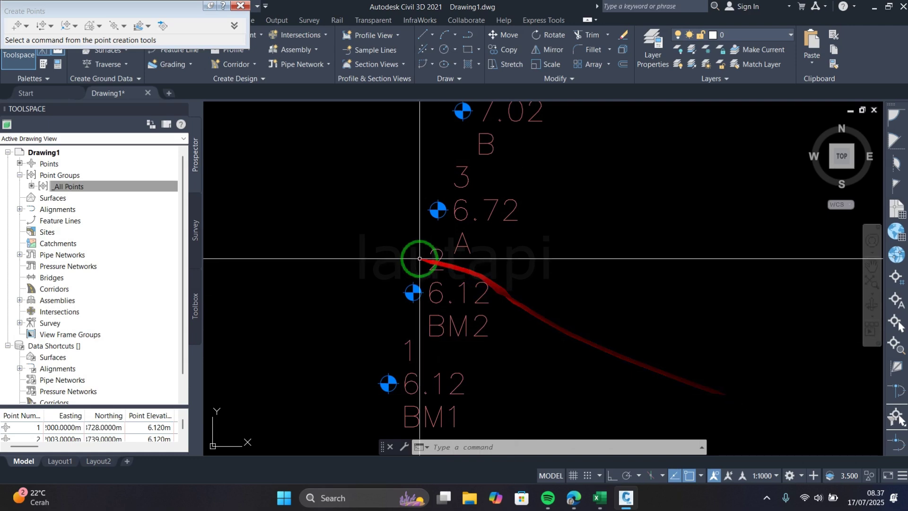
scroll(426, 261, down, 2)
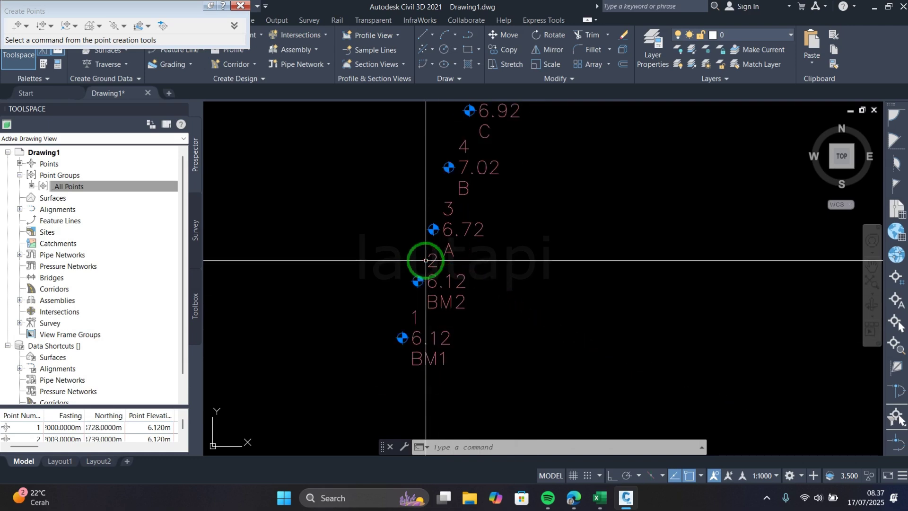
click(771, 476)
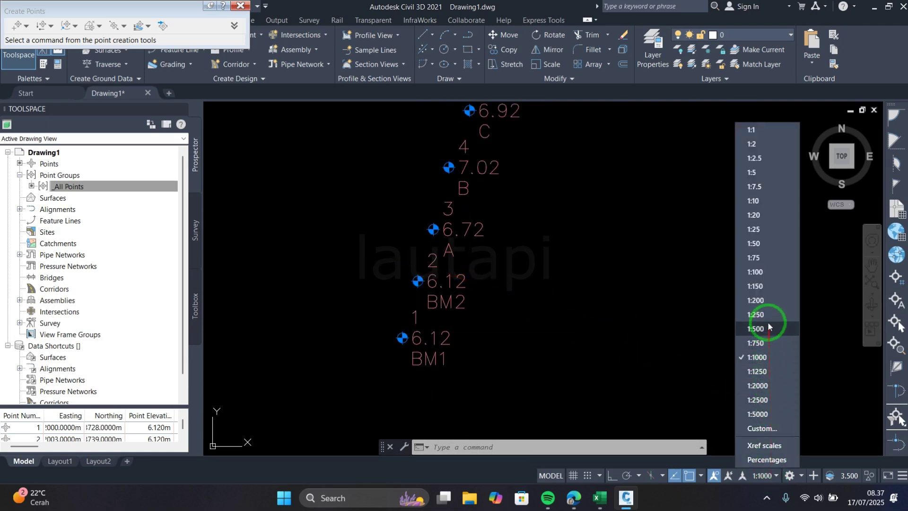
Set the annotation scale to 1:100 and zoom in around the imported points.
click(767, 274)
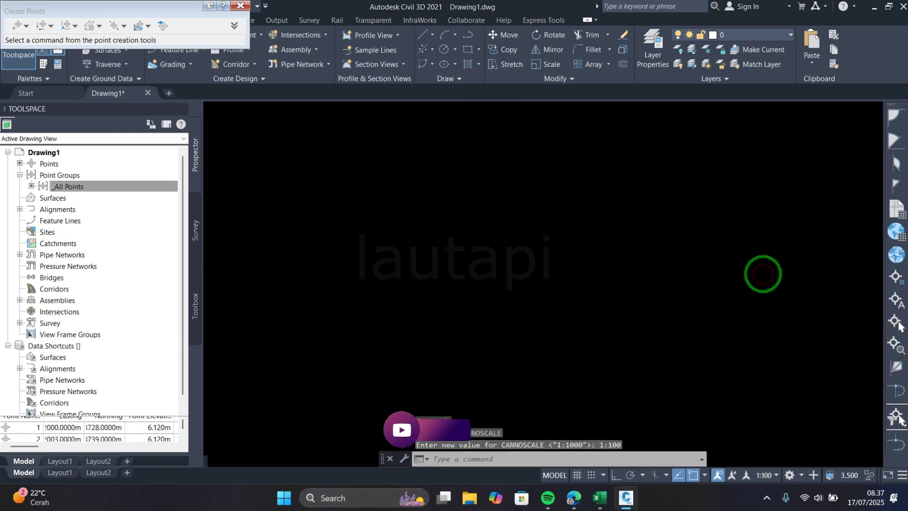
scroll(521, 279, up, 3)
scroll(524, 270, up, 2)
middle_drag(544, 270, 497, 301)
scroll(496, 301, down, 2)
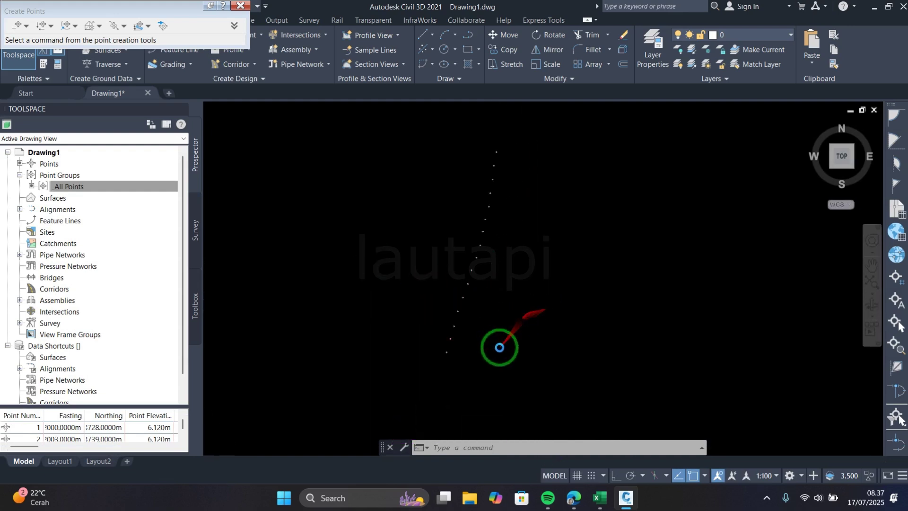
Window-select and erase all 16 imported points, then bring up the Excel worksheet.
click(607, 407)
click(399, 124)
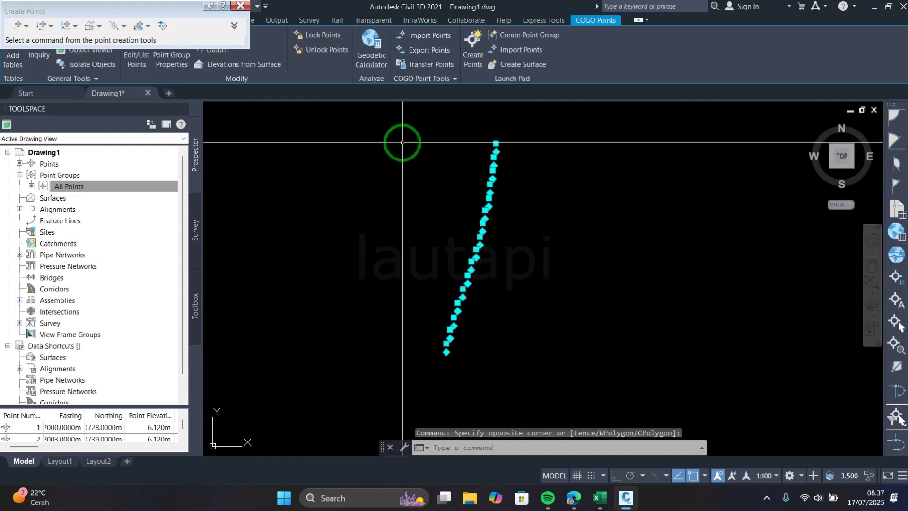
text(e)
key(Return)
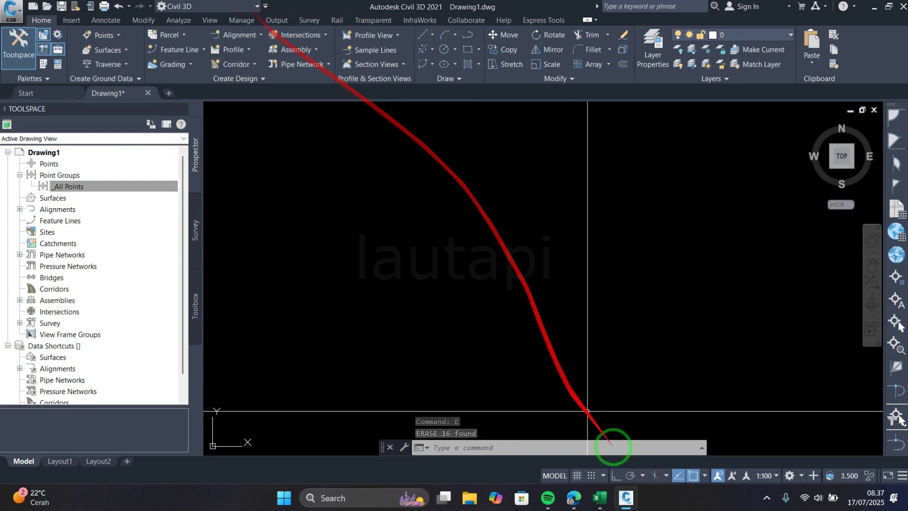
click(601, 499)
click(336, 265)
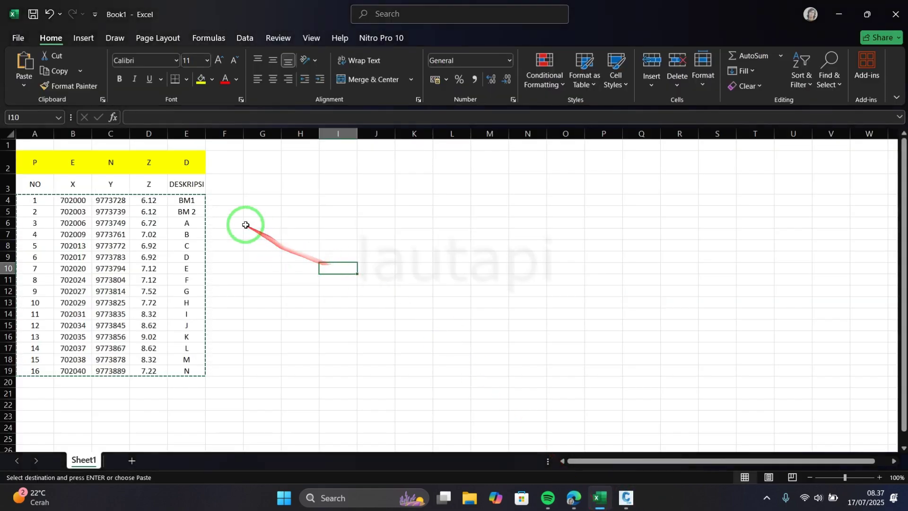
Review the Excel table's NO, X, Y, Z and DESKRIPSI columns, selecting cells G6 and G4.
click(245, 225)
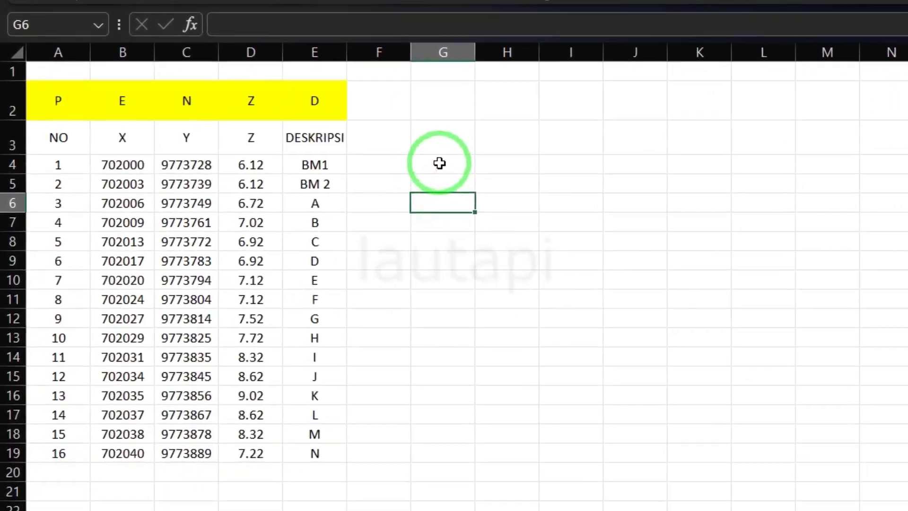
click(440, 163)
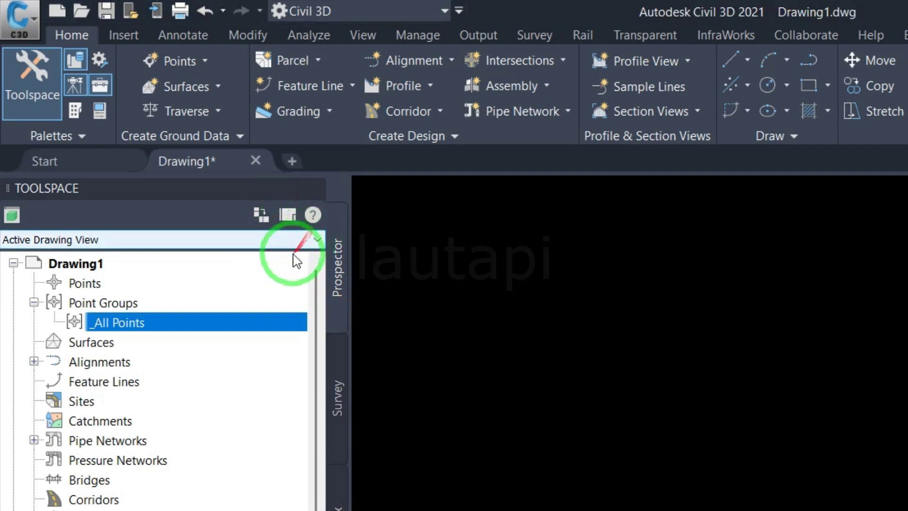
Open the Import Points dialog from Drawing1's Points collection.
click(239, 263)
click(232, 283)
right_click(229, 282)
click(254, 291)
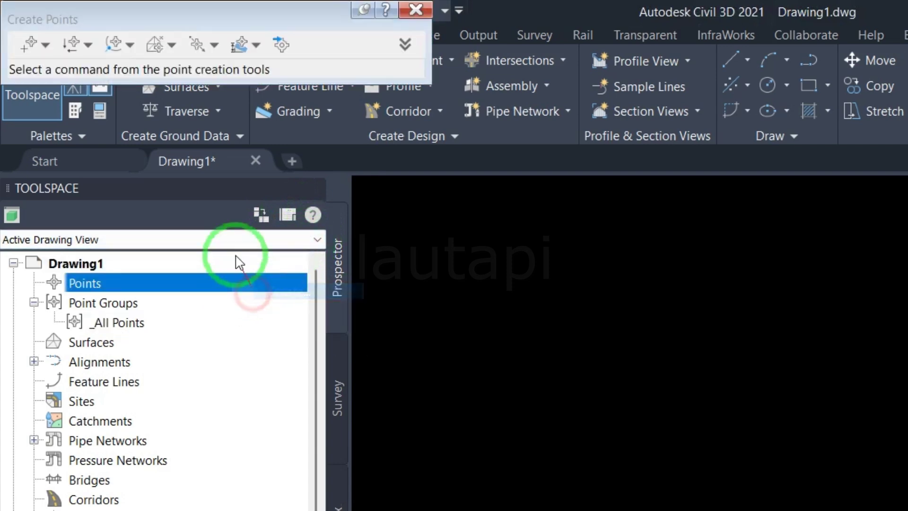
click(280, 46)
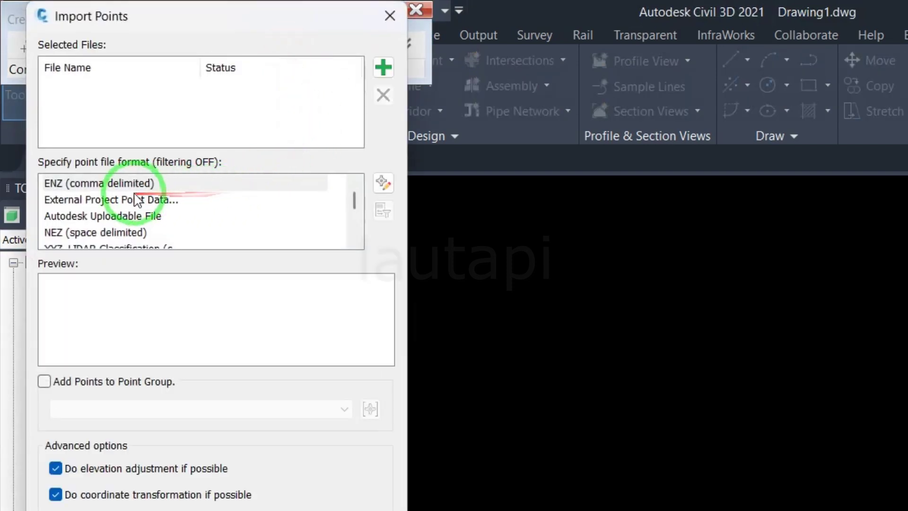
Choose the NEZ (space delimited) point file format instead of ENZ (comma delimited).
click(114, 184)
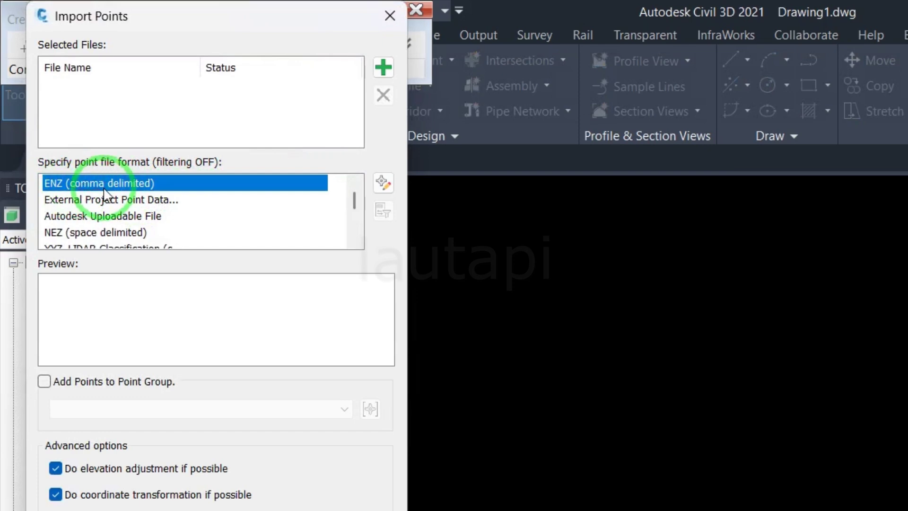
click(57, 234)
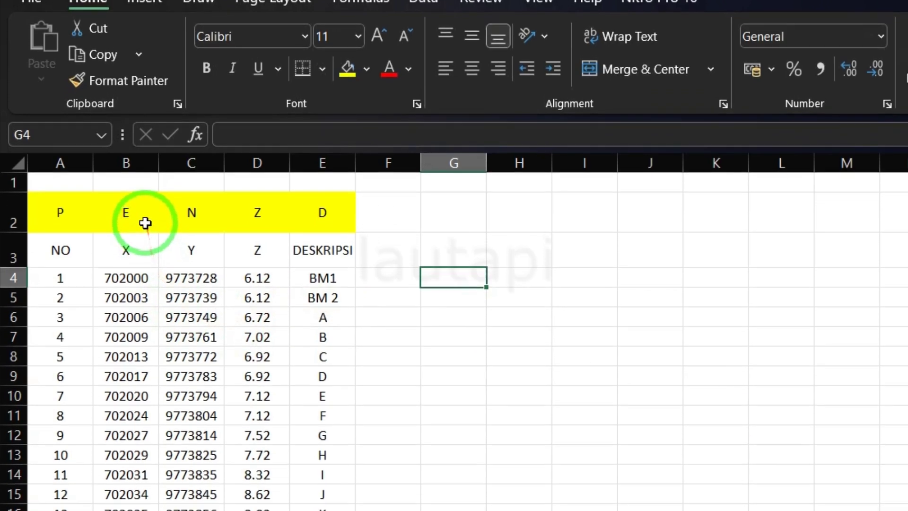
click(191, 251)
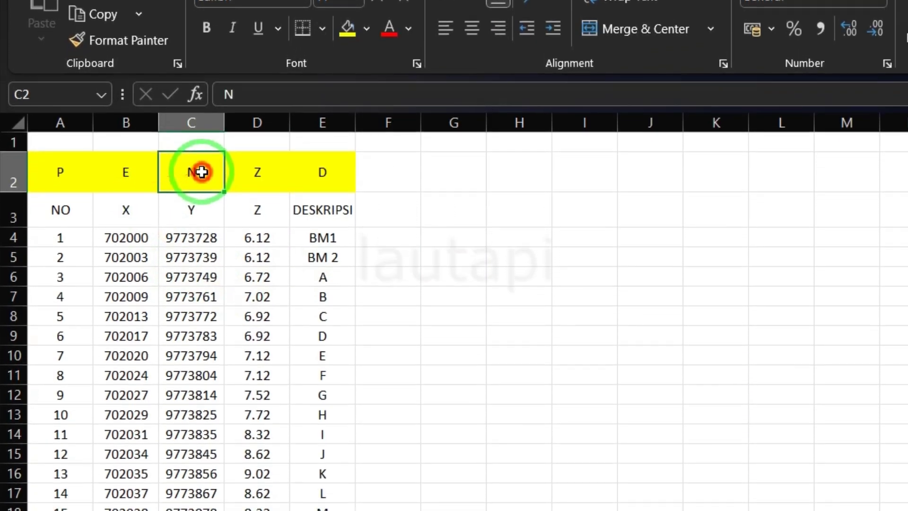
Copy the Y values into column H and the X values into column I, from row 4.
click(125, 251)
click(244, 147)
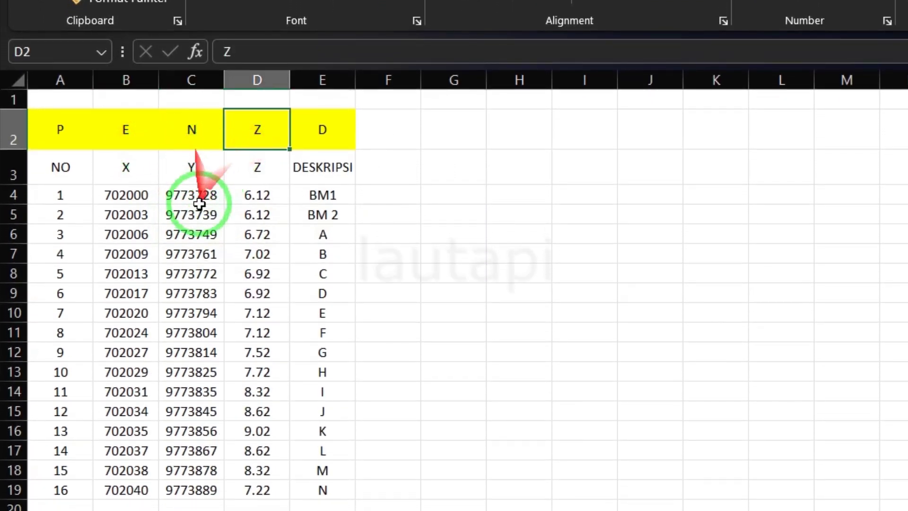
drag(193, 198, 186, 471)
key(ctrl+c)
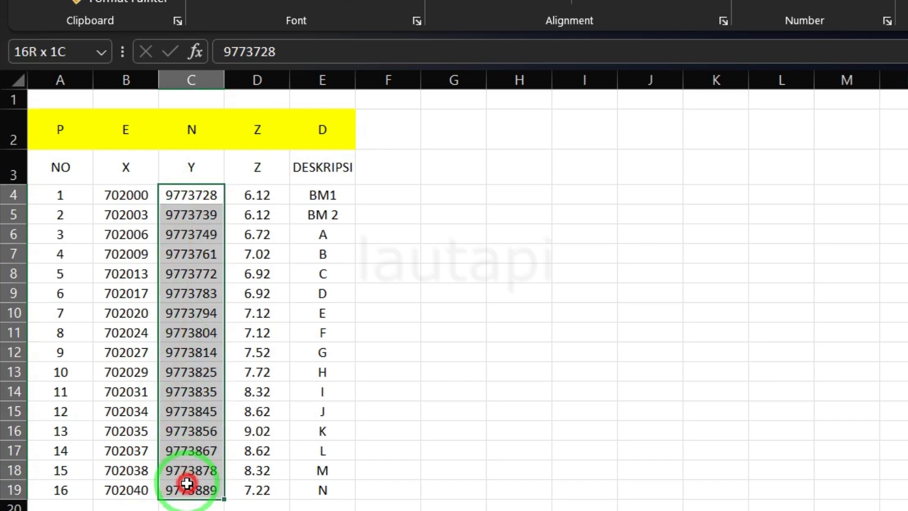
click(507, 195)
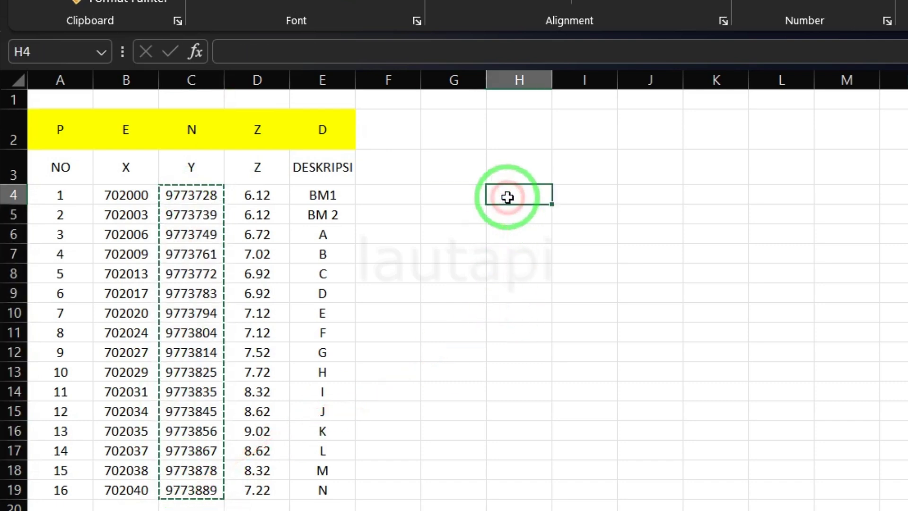
key(ctrl+v)
mouse_move(149, 198)
mouse_down()
mouse_move(162, 481)
mouse_move(152, 482)
mouse_up()
key(ctrl+c)
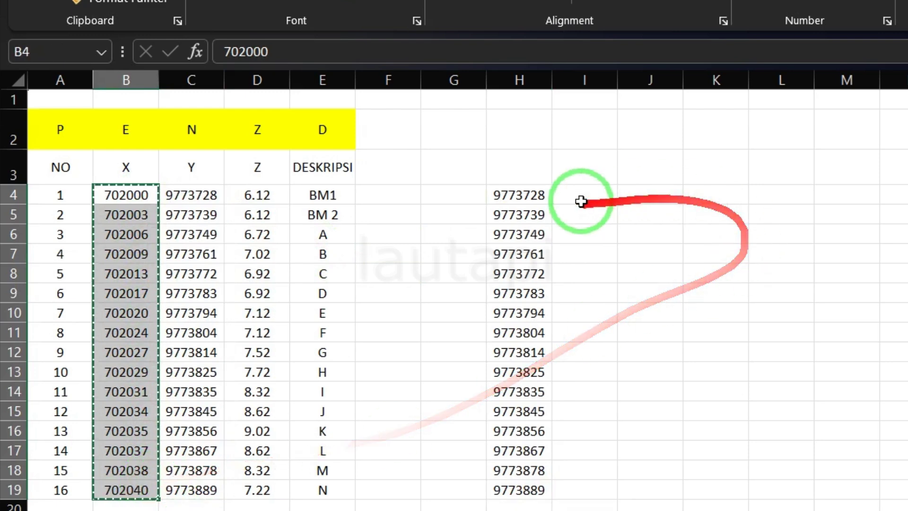
click(577, 202)
key(ctrl+v)
Copy the Z values into column J, then copy the assembled H4:J19 block.
drag(248, 194, 277, 488)
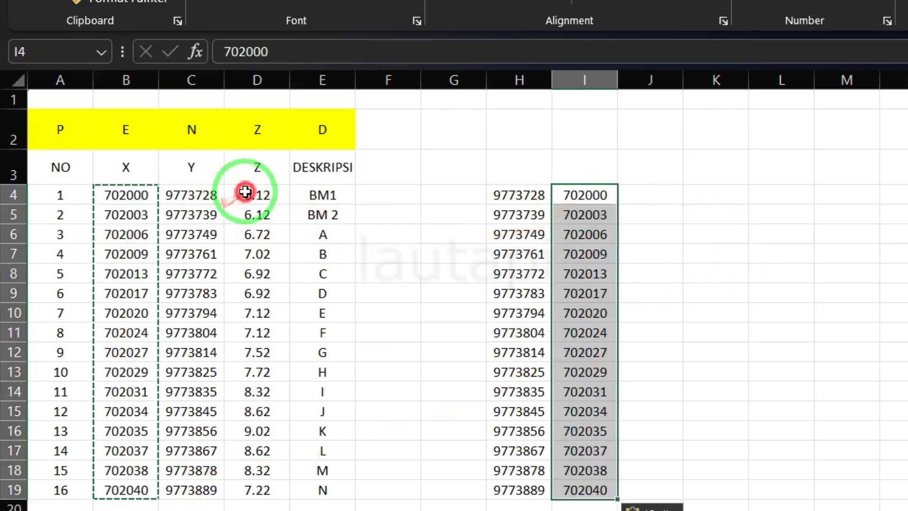
key(ctrl+c)
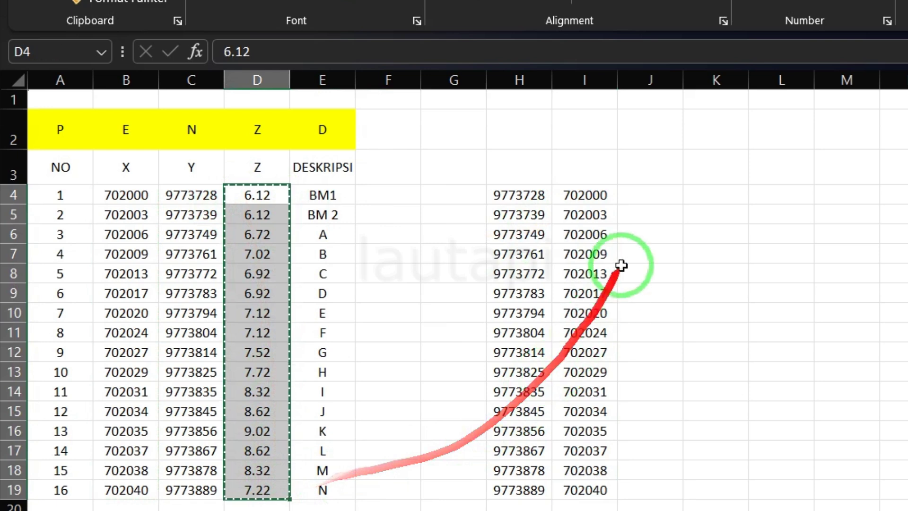
click(655, 196)
key(ctrl+v)
click(698, 262)
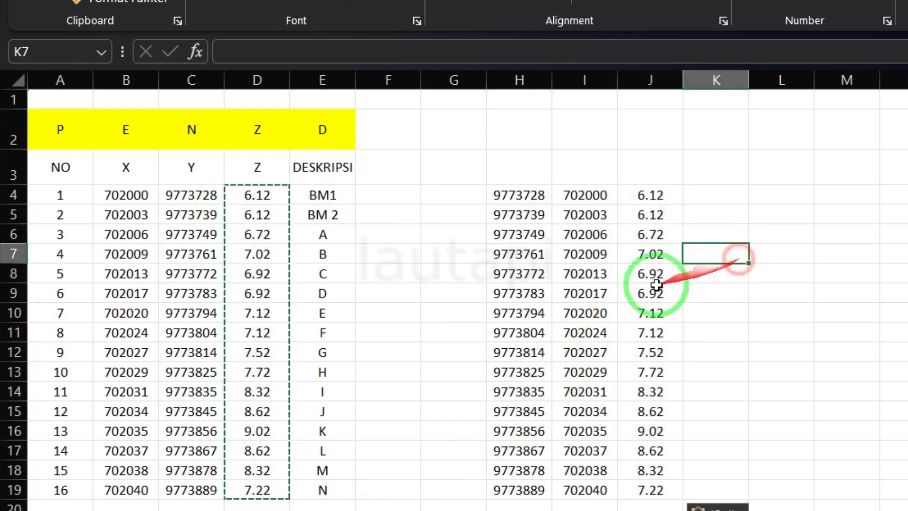
drag(535, 194, 641, 484)
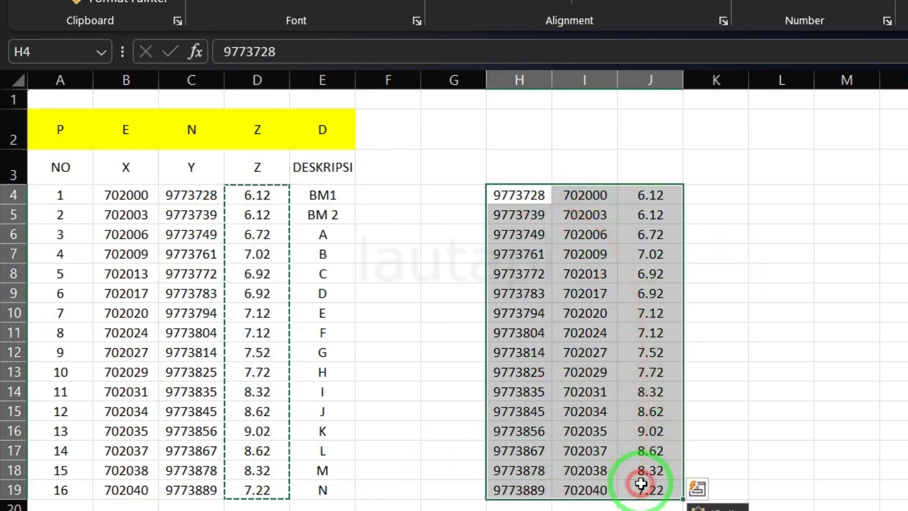
right_click(581, 333)
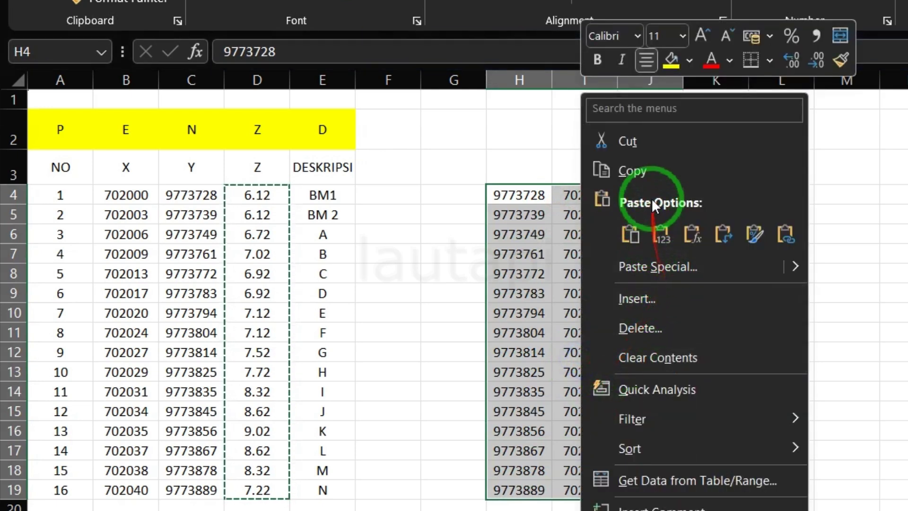
click(654, 183)
key(super)
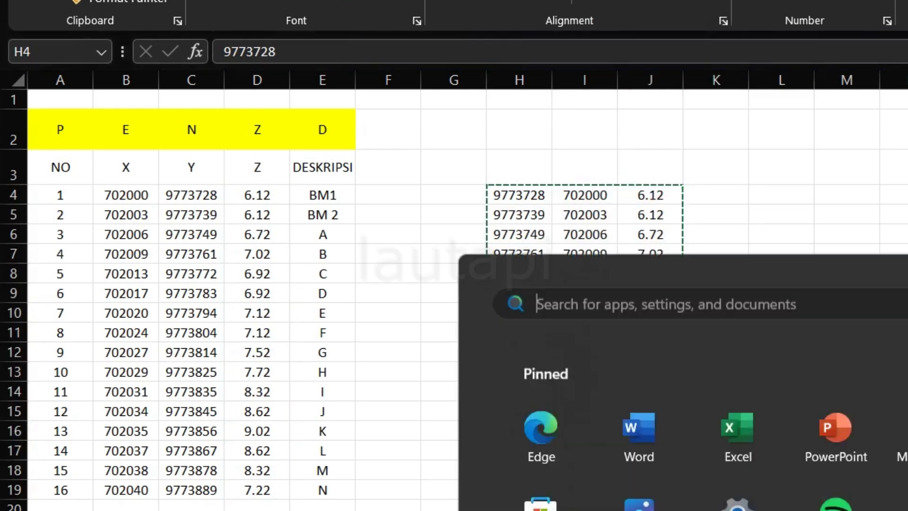
Replace the Notepad text with the pasted northing, easting, elevation rows.
click(722, 269)
key(ctrl+v)
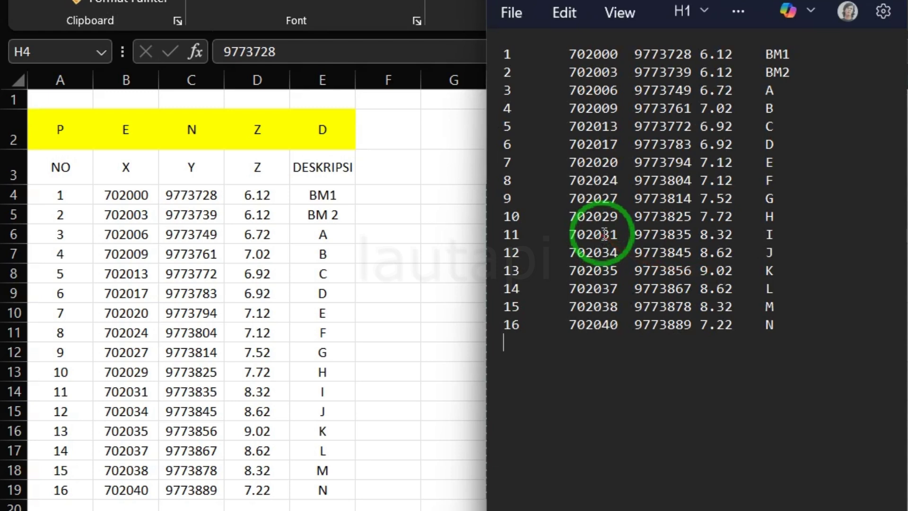
key(ctrl+a)
key(ctrl+v)
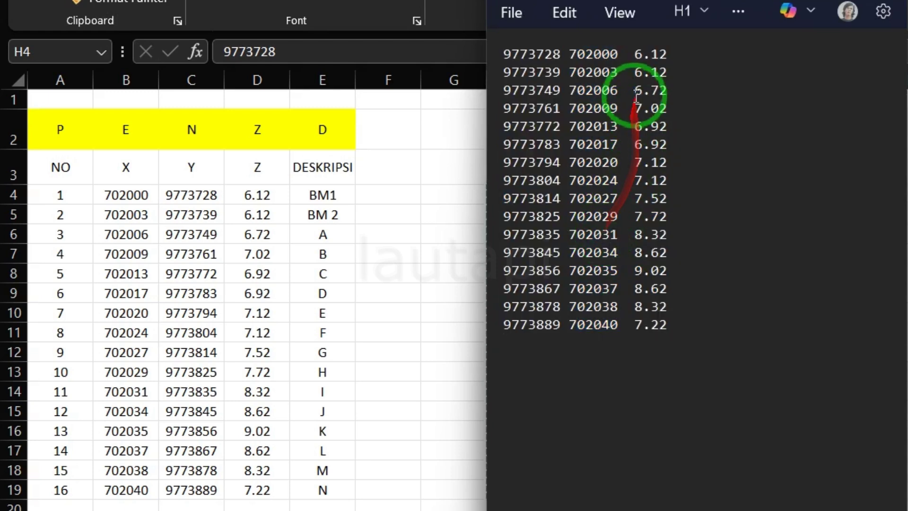
Save the note to the Desktop as NEZ SPACE.
click(509, 20)
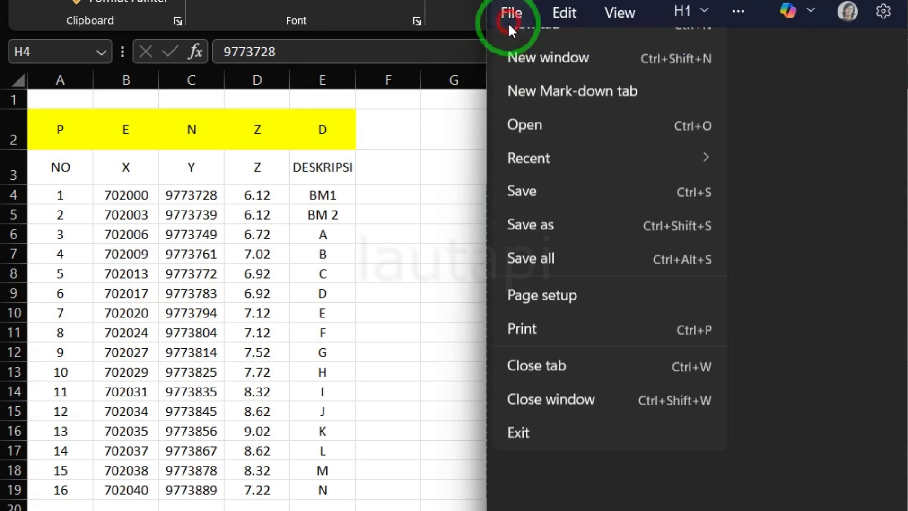
click(540, 250)
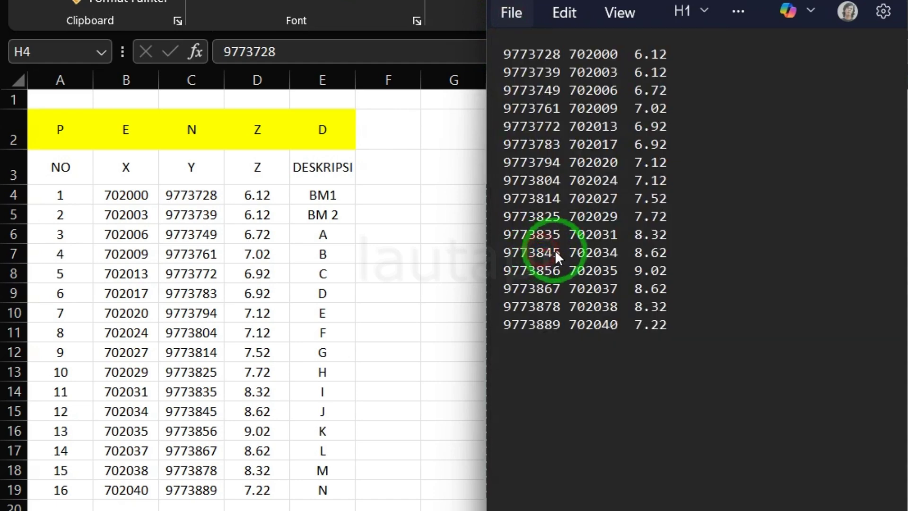
click(587, 144)
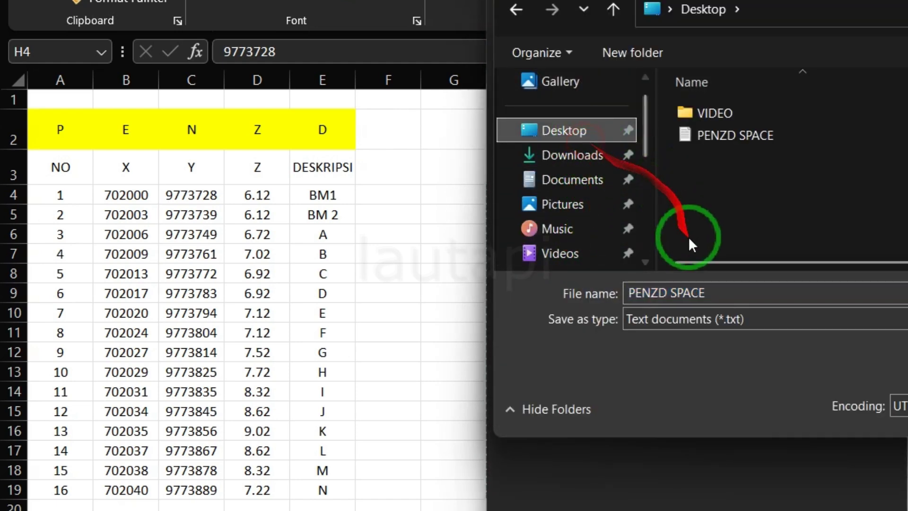
click(709, 293)
text(NE)
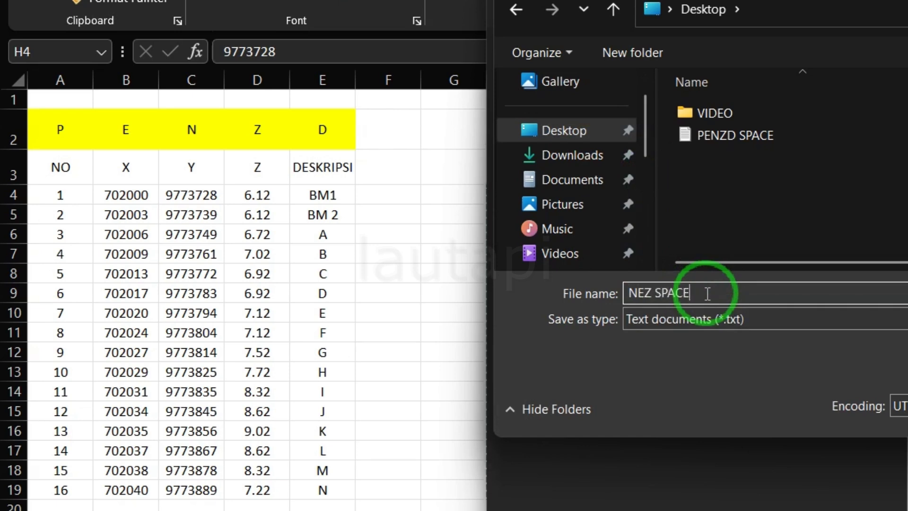
key(Return)
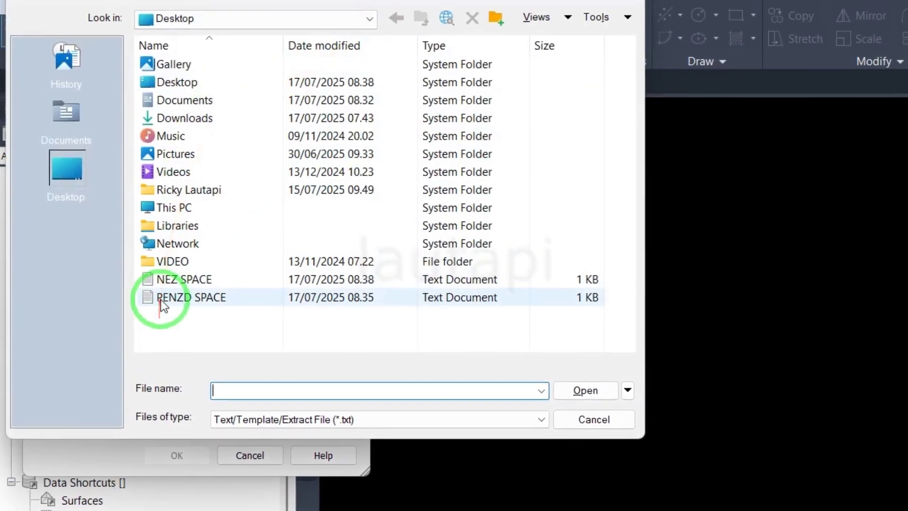
Add NEZ SPACE.txt to the import list and import its points into Drawing1.
click(167, 305)
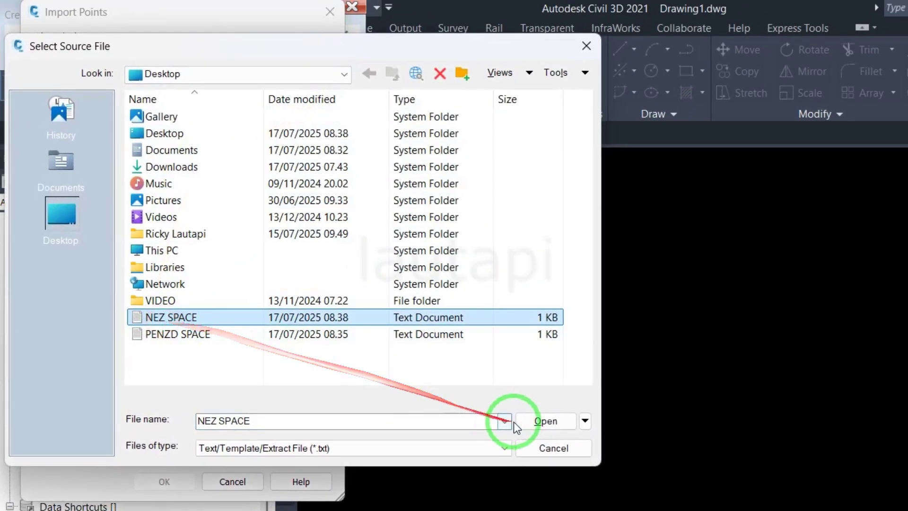
click(553, 409)
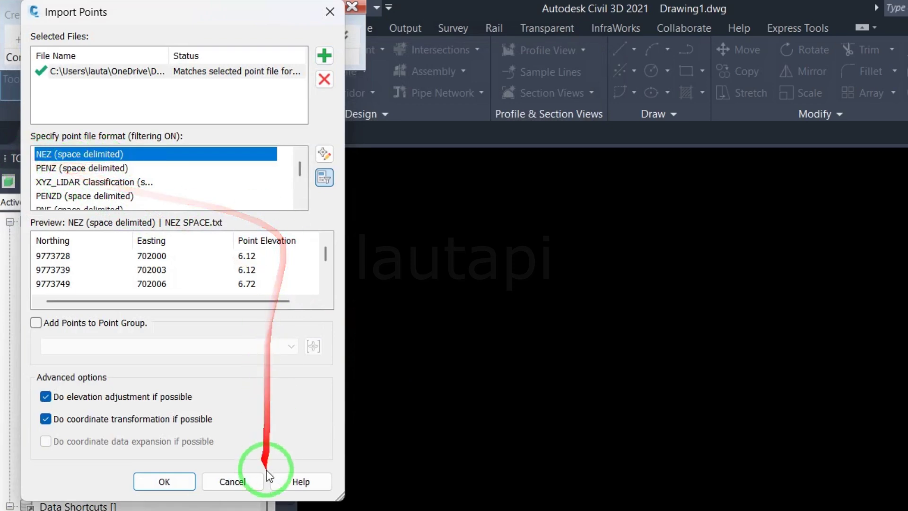
click(164, 481)
scroll(660, 378, up, 4)
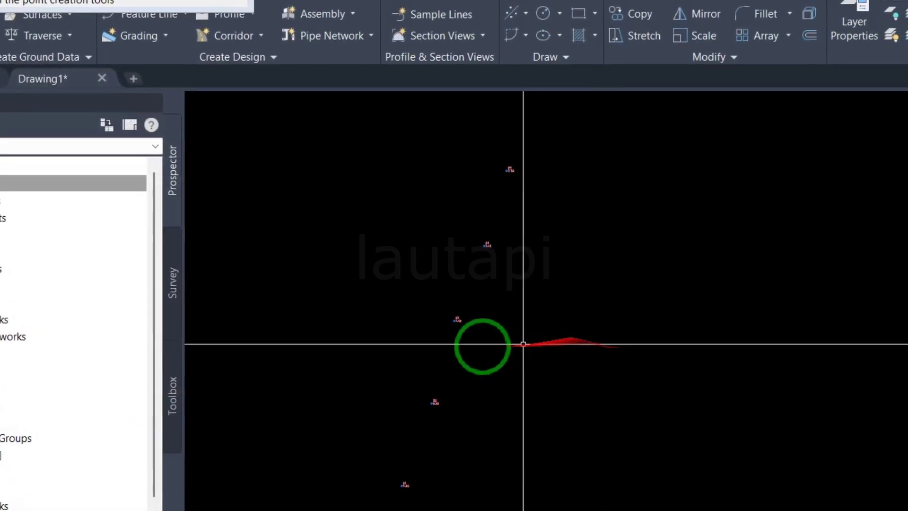
Window-select the column of NEZ points, erase all 16, and go back to Excel's H–J block.
scroll(660, 377, up, 4)
scroll(659, 378, up, 3)
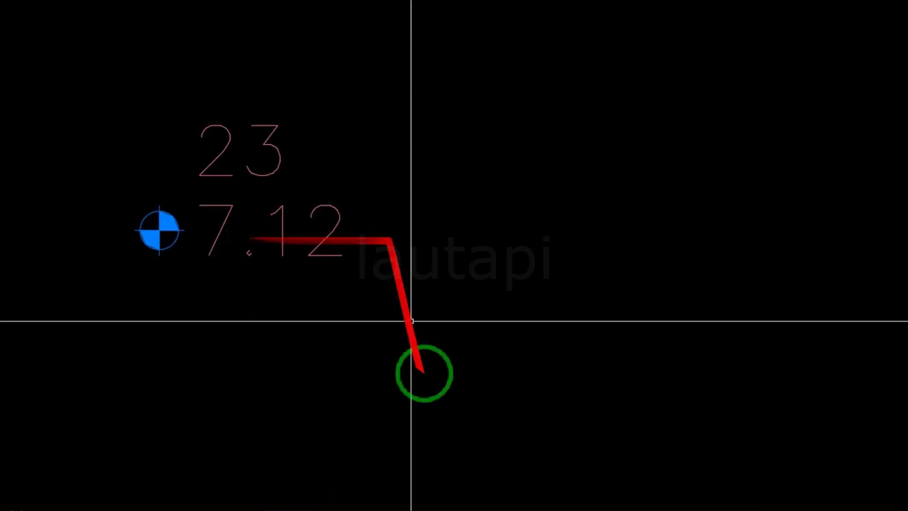
scroll(367, 300, down, 5)
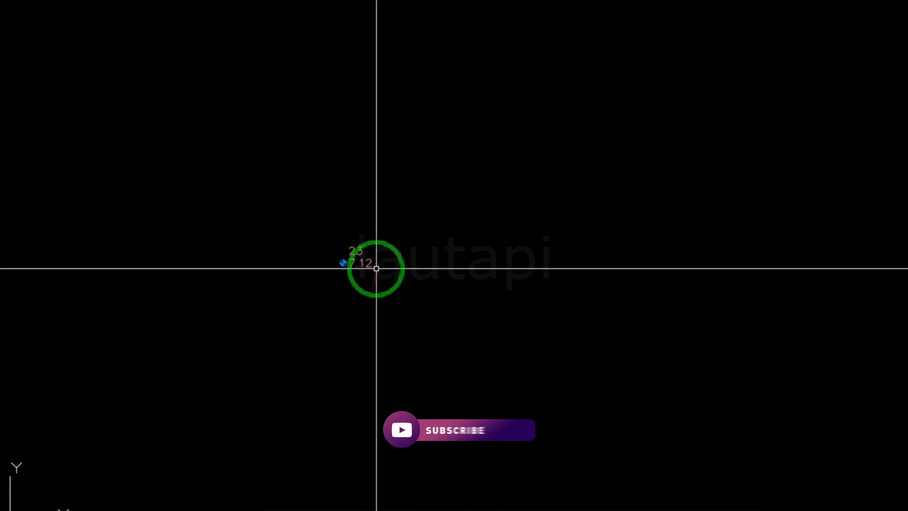
drag(376, 265, 285, 95)
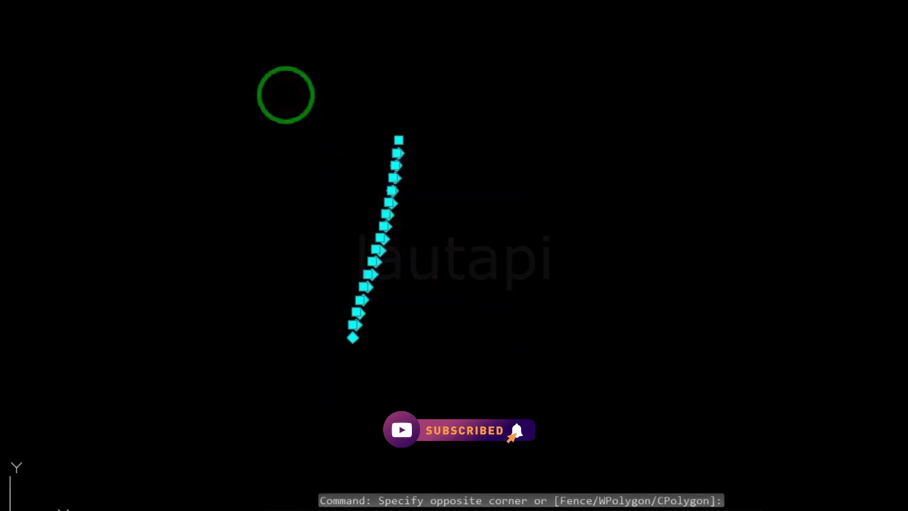
text(E)
key(Return)
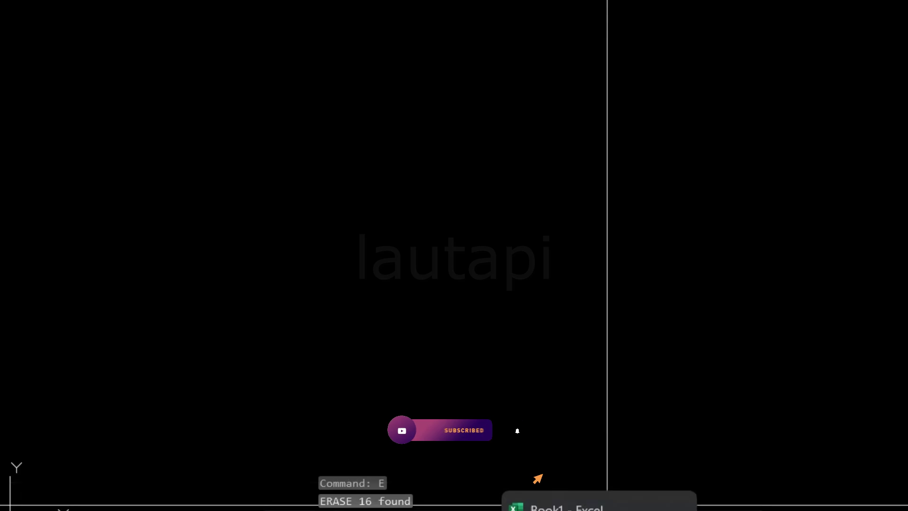
click(598, 478)
click(399, 315)
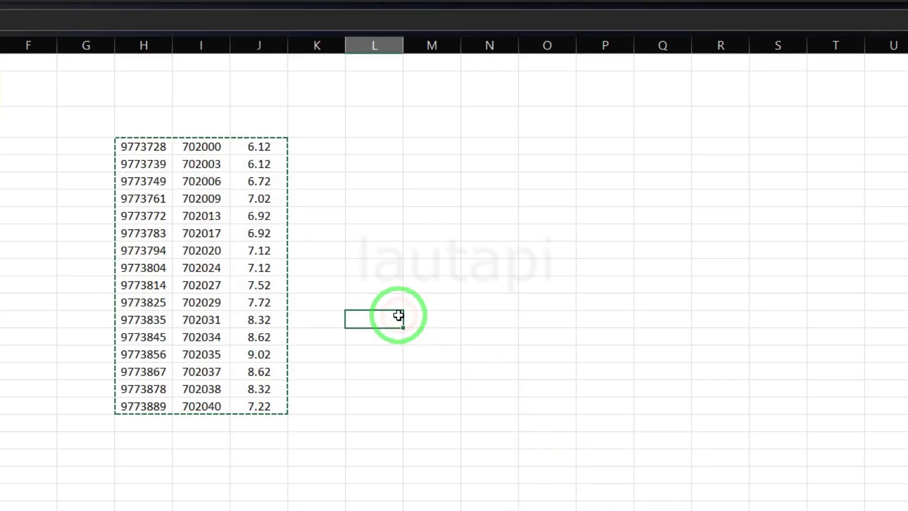